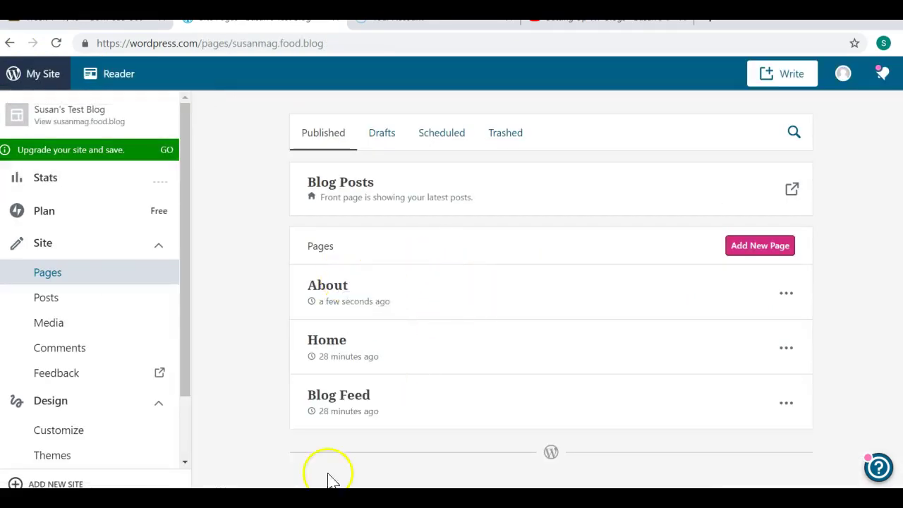
Preview the site and expand its navigation menu to see which pages it lists.
{"action": "left_click", "coordinate": [48, 119]}
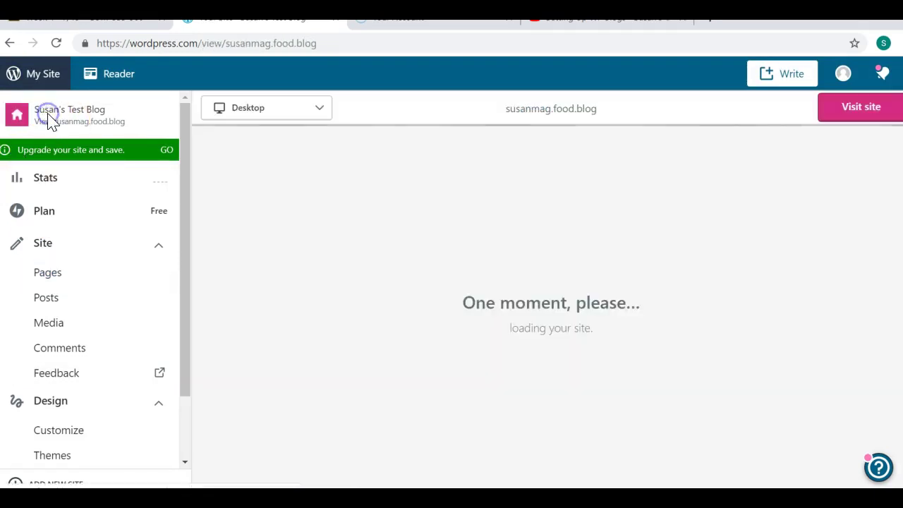
{"action": "left_click", "coordinate": [261, 315]}
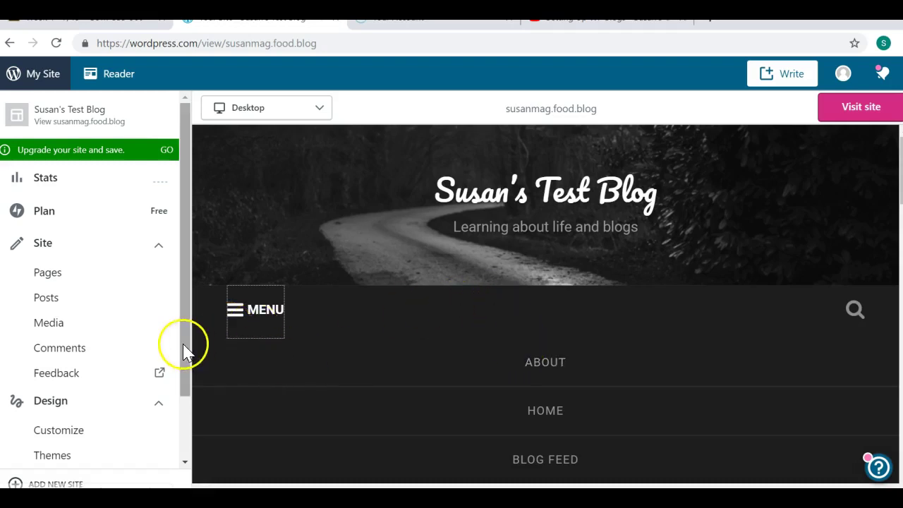
Open the Primary menu for editing in the site's design customizer.
{"action": "left_click_drag", "start_coordinate": [184, 353], "coordinate": [182, 417]}
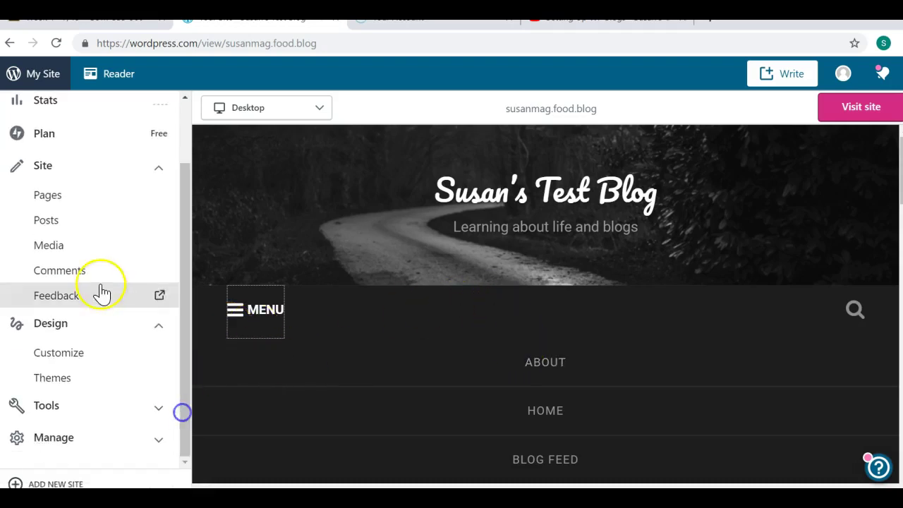
{"action": "left_click", "coordinate": [34, 355]}
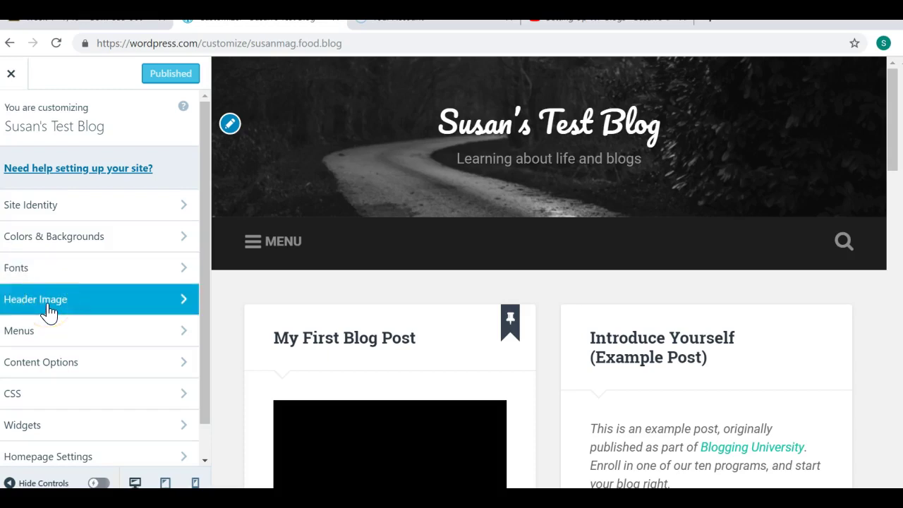
{"action": "left_click", "coordinate": [32, 340]}
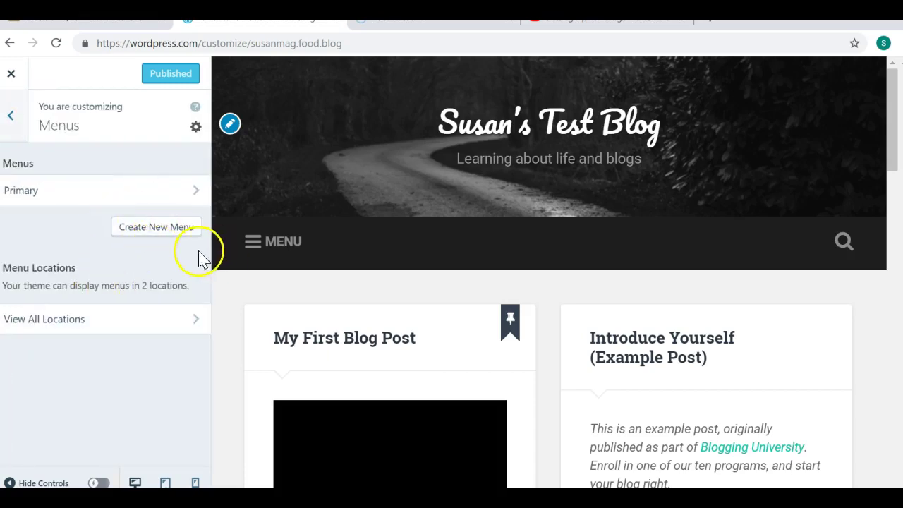
{"action": "left_click", "coordinate": [25, 200]}
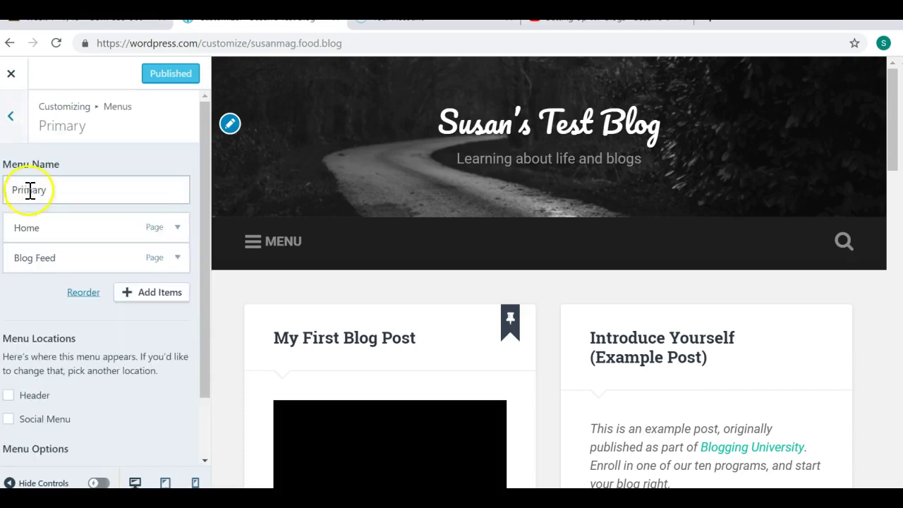
Add the About page to the Primary menu and place it between Home and Blog Feed.
{"action": "left_click", "coordinate": [148, 302]}
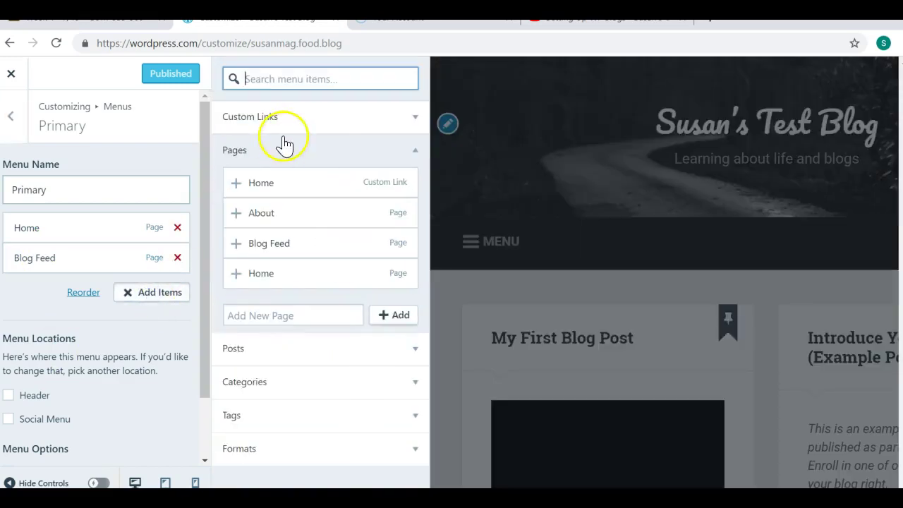
{"action": "left_click", "coordinate": [256, 216]}
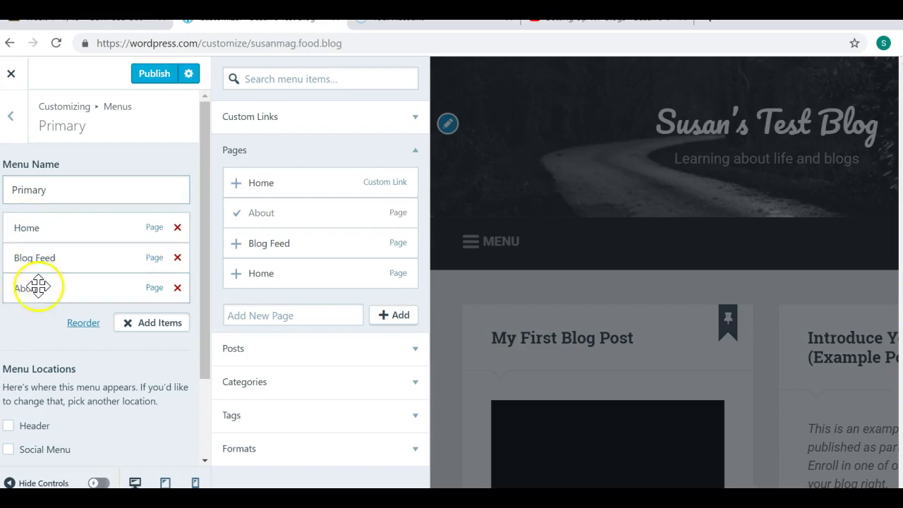
{"action": "left_click_drag", "start_coordinate": [38, 292], "coordinate": [26, 257]}
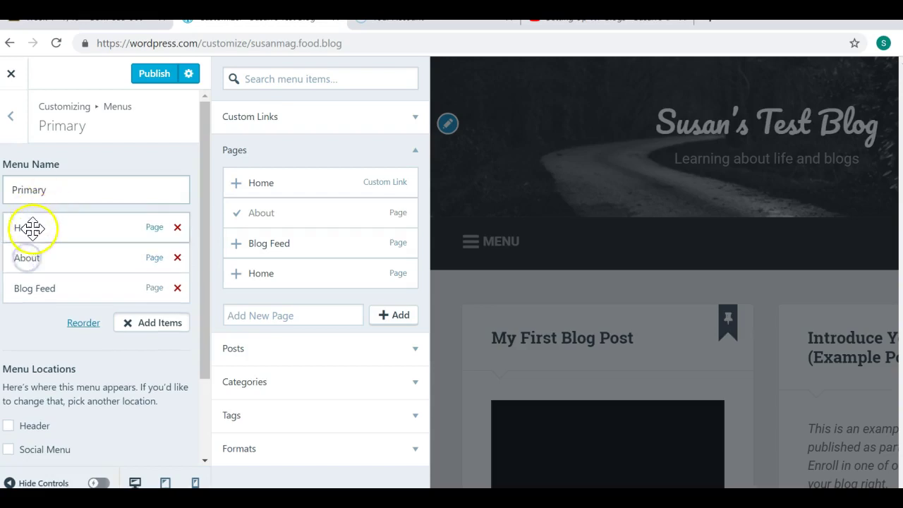
Add the Blog Feed page to the Primary menu a second time and remove the duplicate item.
{"action": "left_click", "coordinate": [264, 245]}
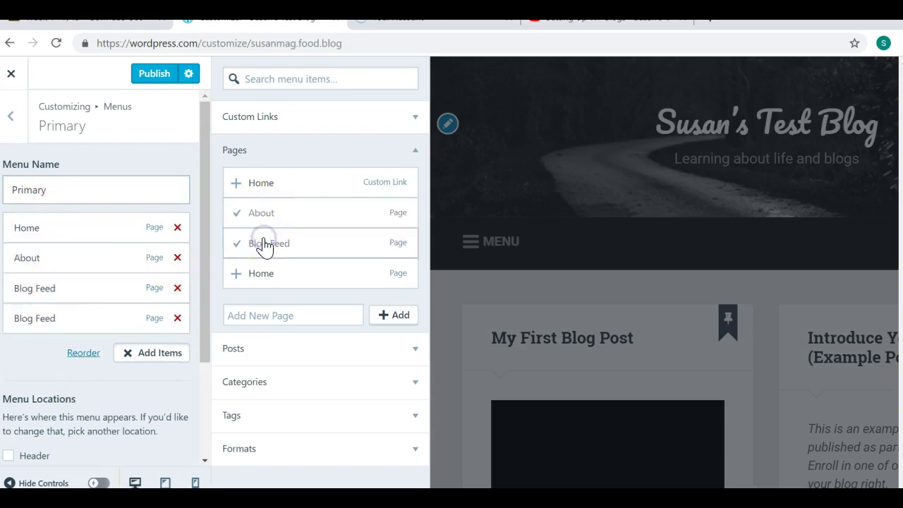
{"action": "left_click", "coordinate": [177, 318]}
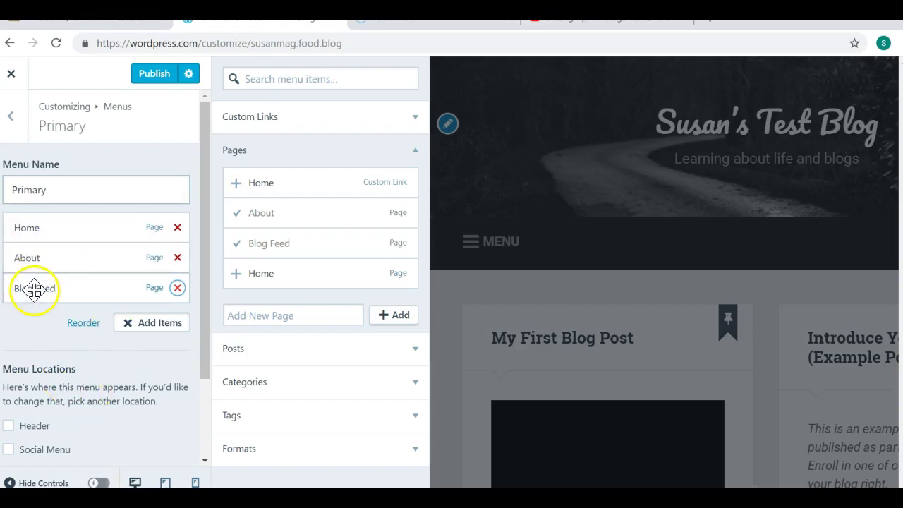
Reorder the Primary menu items to Home, Blog Feed, About.
{"action": "left_click_drag", "start_coordinate": [29, 293], "coordinate": [28, 317]}
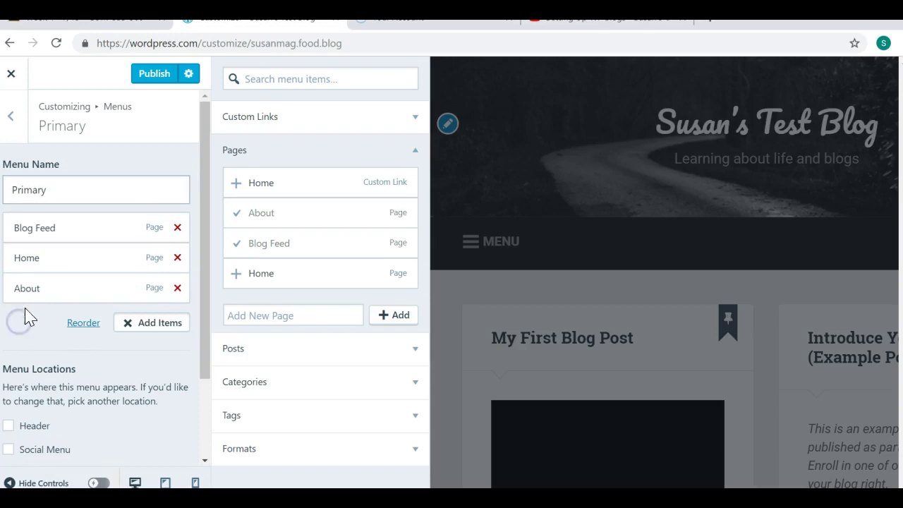
{"action": "left_click_drag", "start_coordinate": [43, 244], "coordinate": [33, 224]}
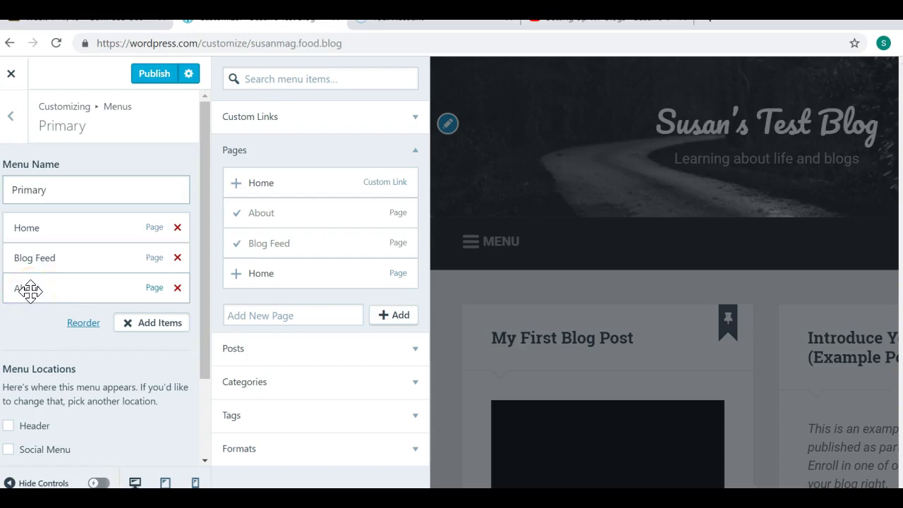
{"action": "left_click_drag", "start_coordinate": [30, 289], "coordinate": [69, 289]}
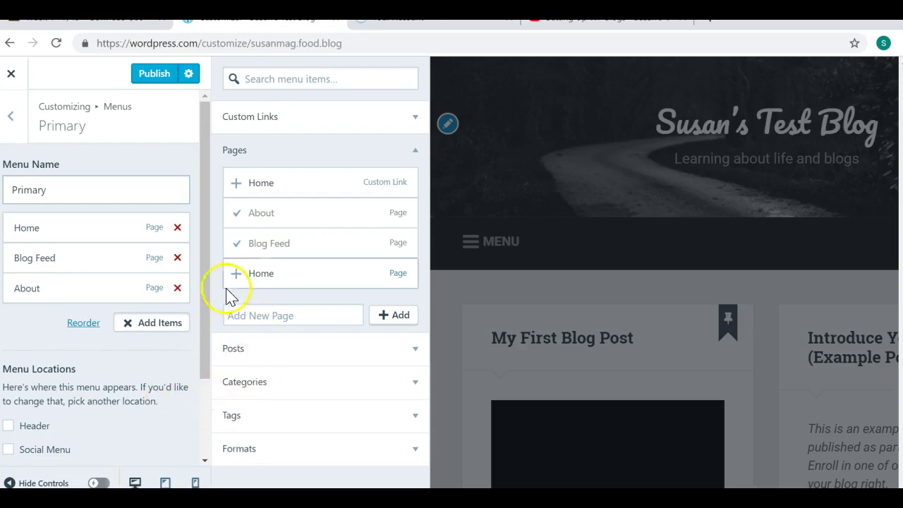
Create a new page named Resources as an additional item of the Primary menu.
{"action": "left_click", "coordinate": [161, 324]}
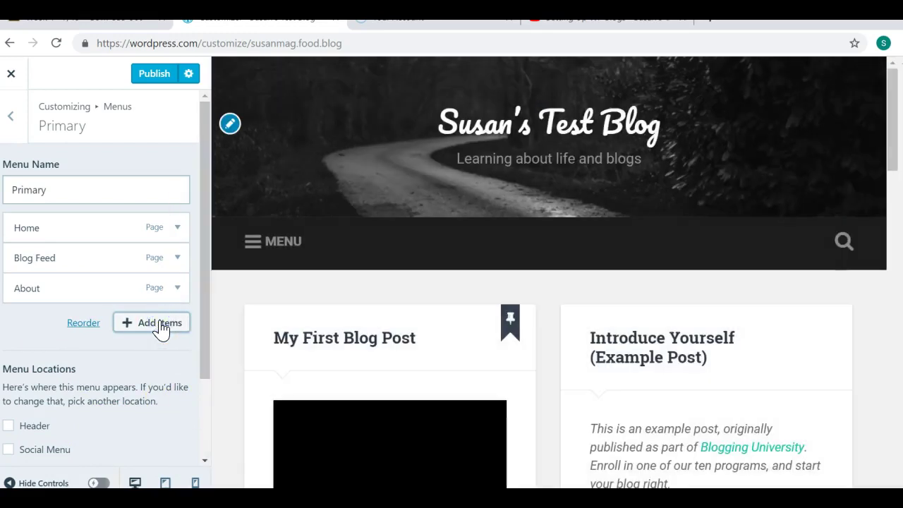
{"action": "left_click", "coordinate": [161, 326]}
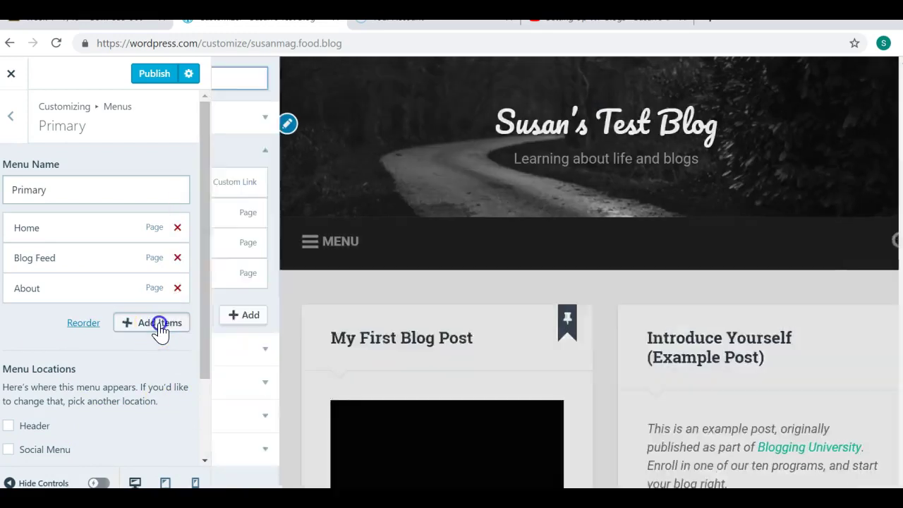
{"action": "left_click", "coordinate": [291, 314]}
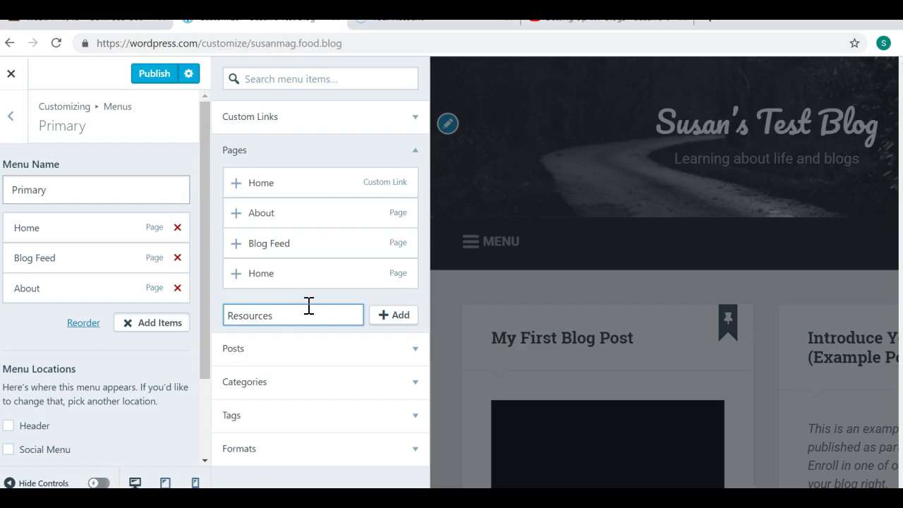
{"action": "left_click", "coordinate": [397, 321]}
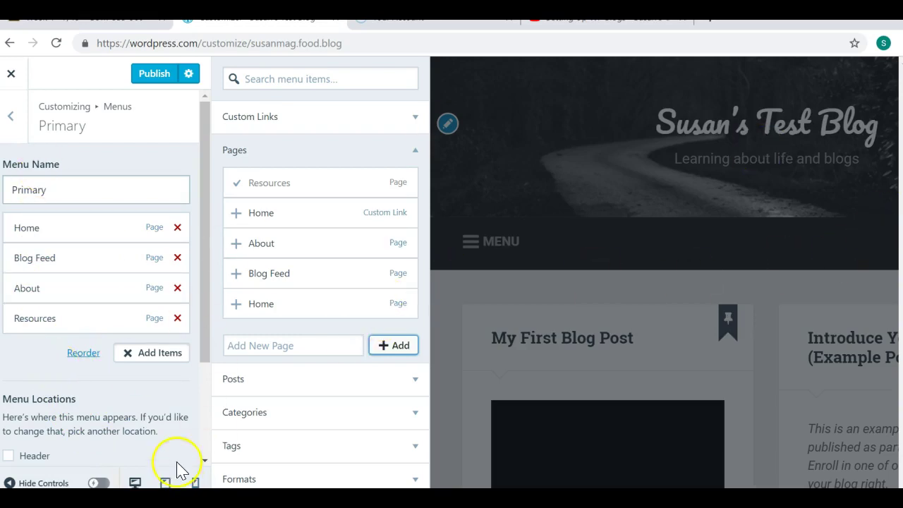
Try the Social Menu location for the Primary menu and clear that assignment again.
{"action": "left_click_drag", "start_coordinate": [208, 343], "coordinate": [206, 400]}
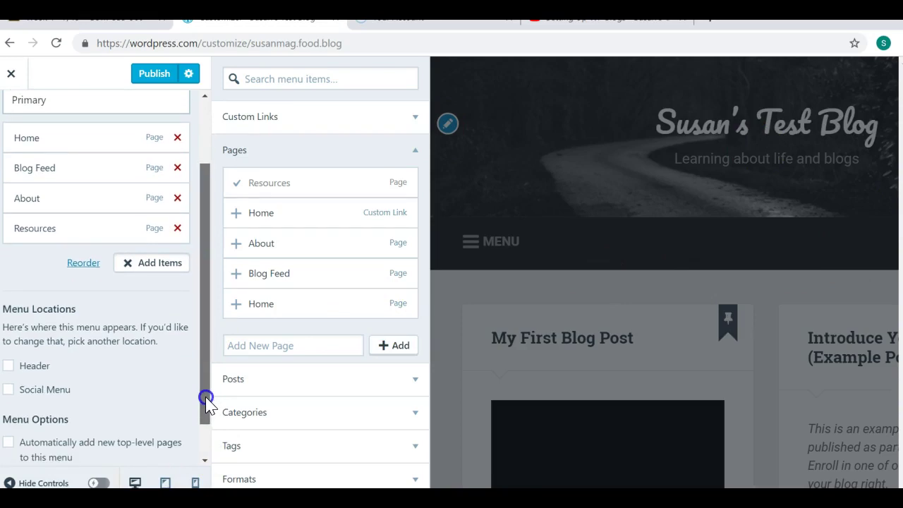
{"action": "left_click_drag", "start_coordinate": [206, 399], "coordinate": [205, 418]}
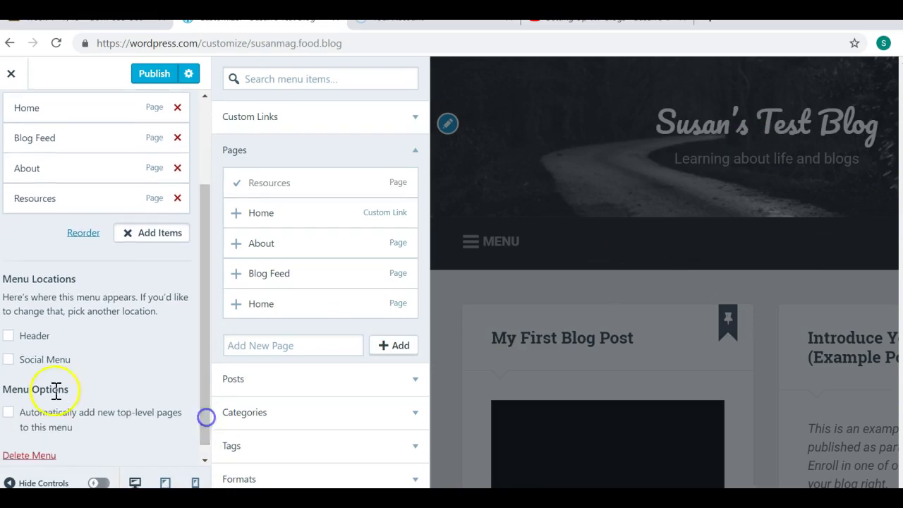
{"action": "left_click", "coordinate": [8, 361]}
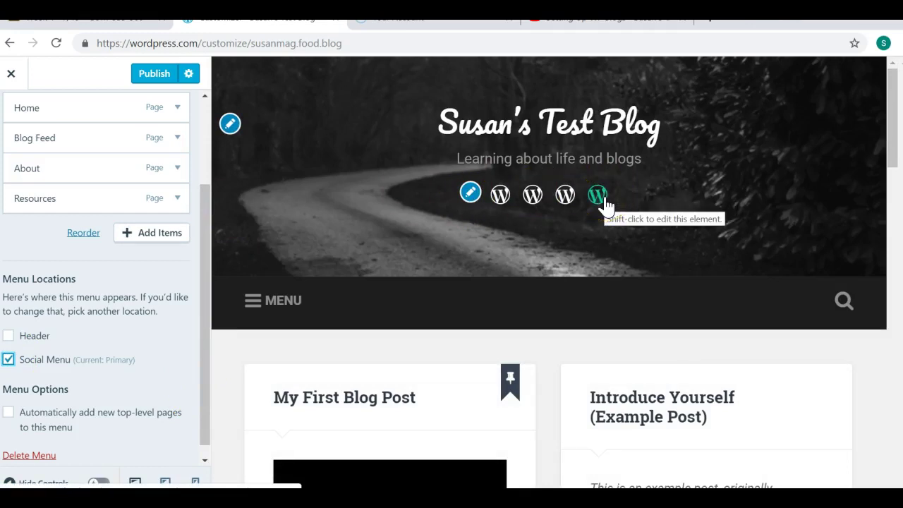
{"action": "left_click", "coordinate": [7, 360]}
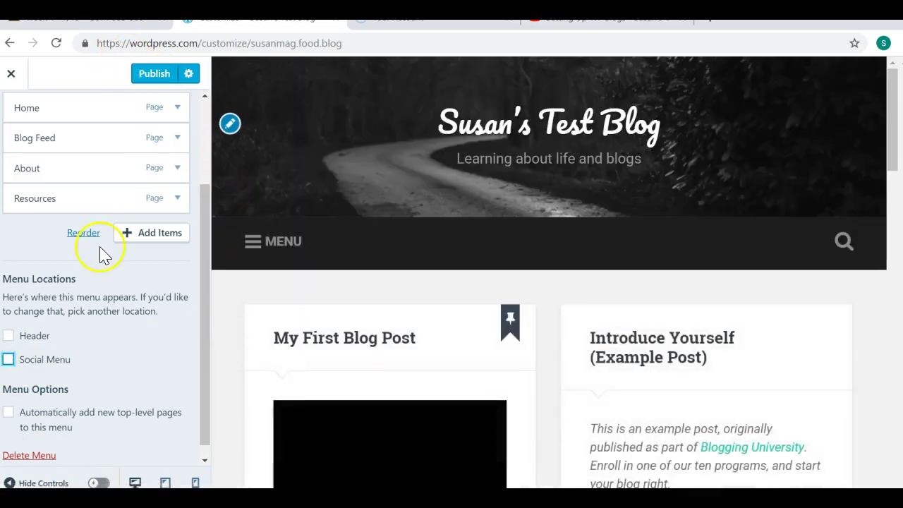
Publish the menu changes and leave the customizer.
{"action": "left_click", "coordinate": [161, 78]}
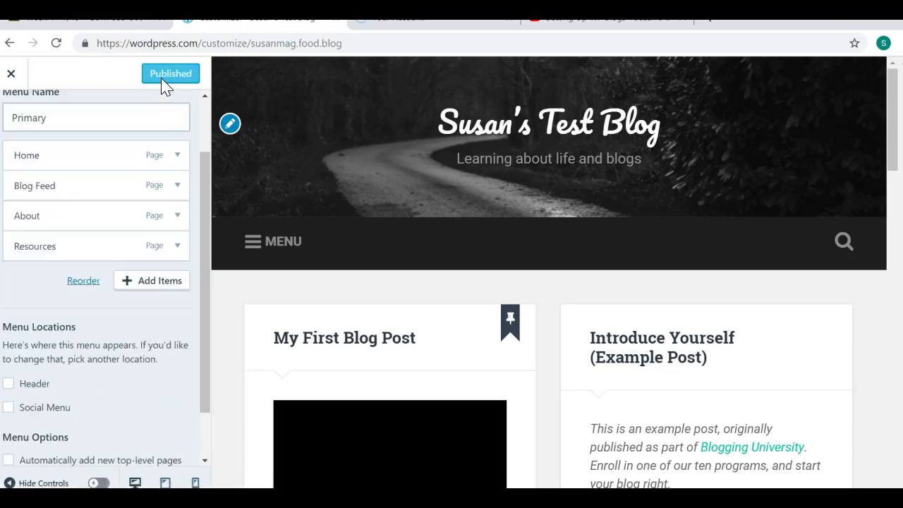
{"action": "left_click", "coordinate": [10, 73]}
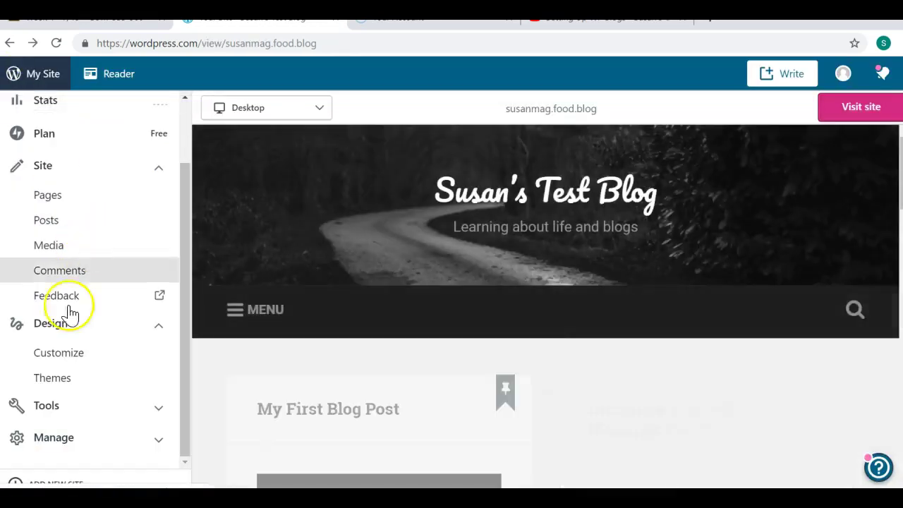
Open the Blog Feed page for editing from the site's list of published pages.
{"action": "left_click", "coordinate": [42, 169]}
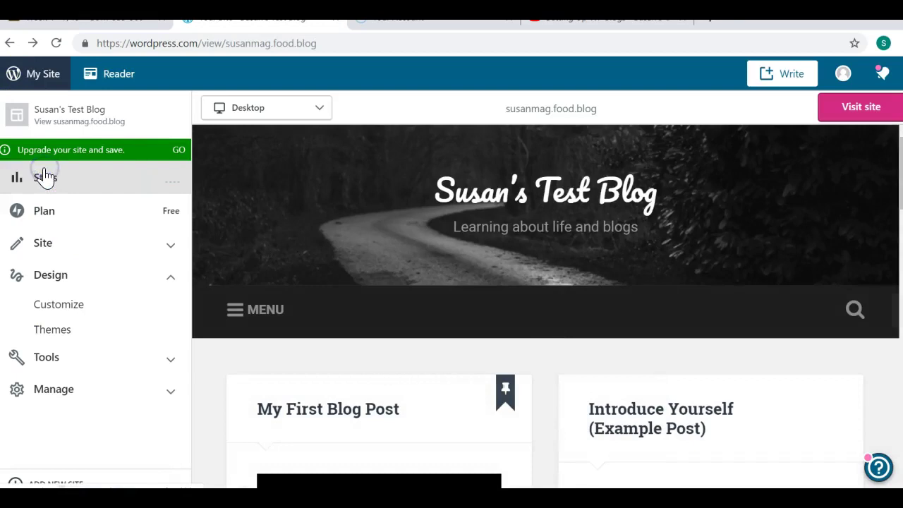
{"action": "left_click", "coordinate": [45, 247]}
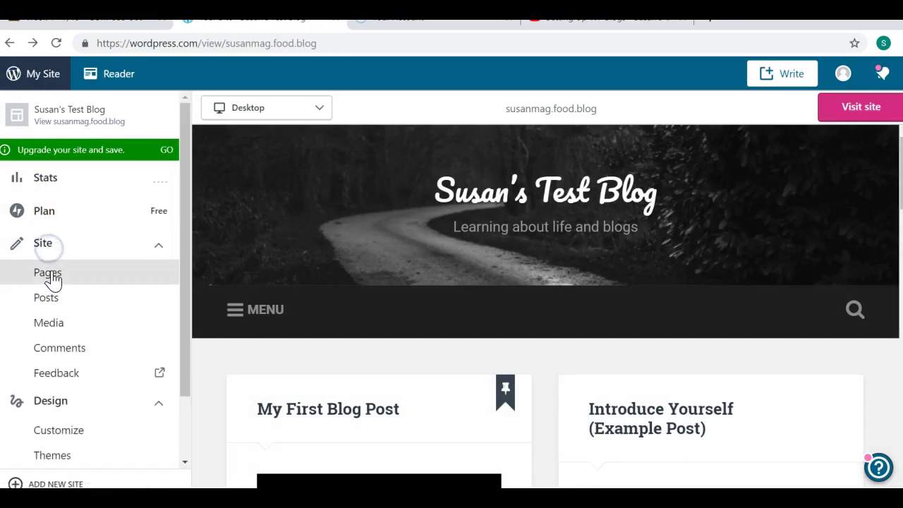
{"action": "left_click", "coordinate": [53, 274]}
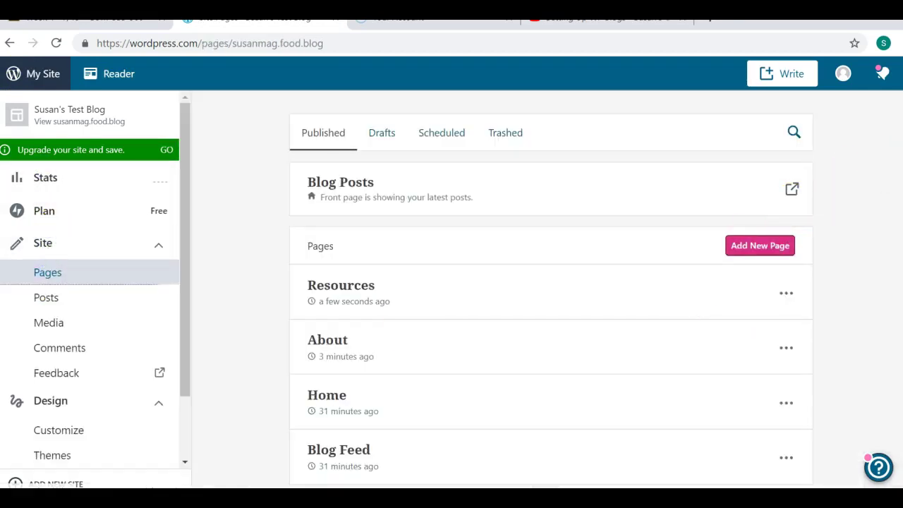
{"action": "scroll", "coordinate": [417, 383], "scroll_direction": "down", "scroll_amount": 2}
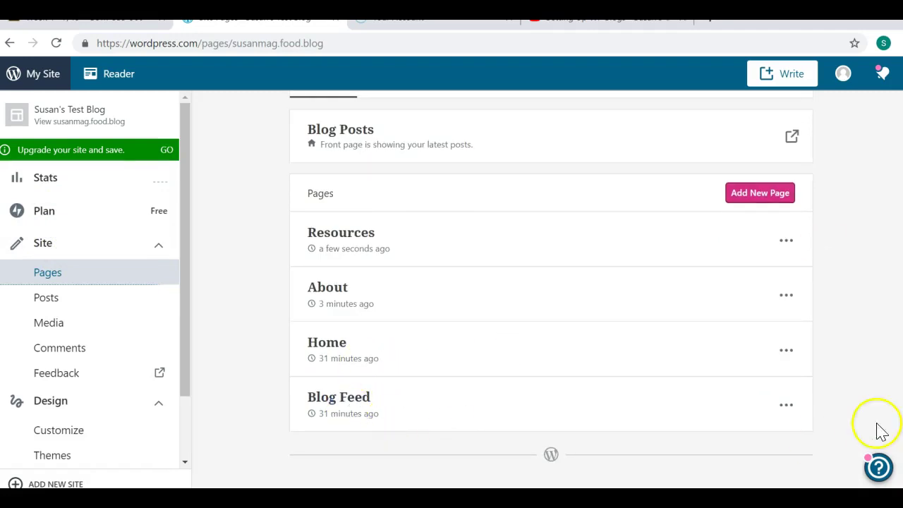
{"action": "left_click", "coordinate": [788, 408]}
{"action": "left_click", "coordinate": [709, 263]}
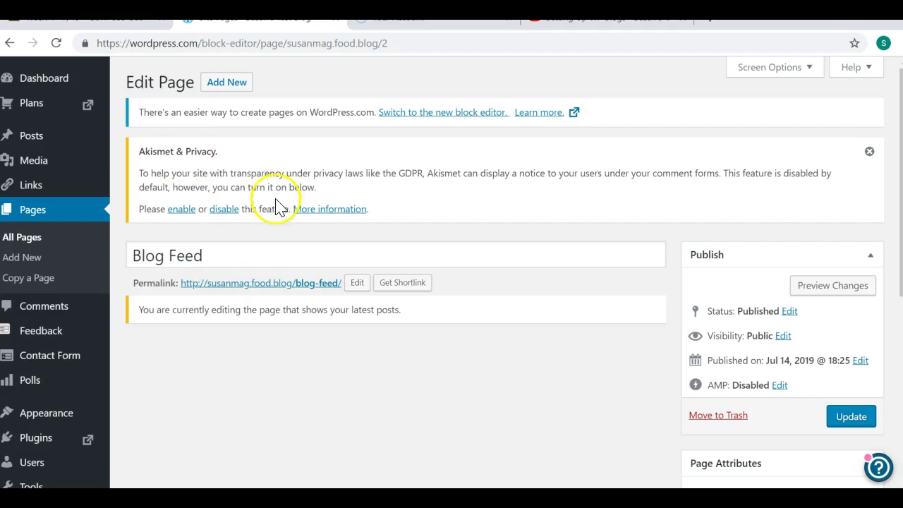
Update the Blog Feed page with the title Blog and return to the list of published pages.
{"action": "left_click", "coordinate": [199, 254]}
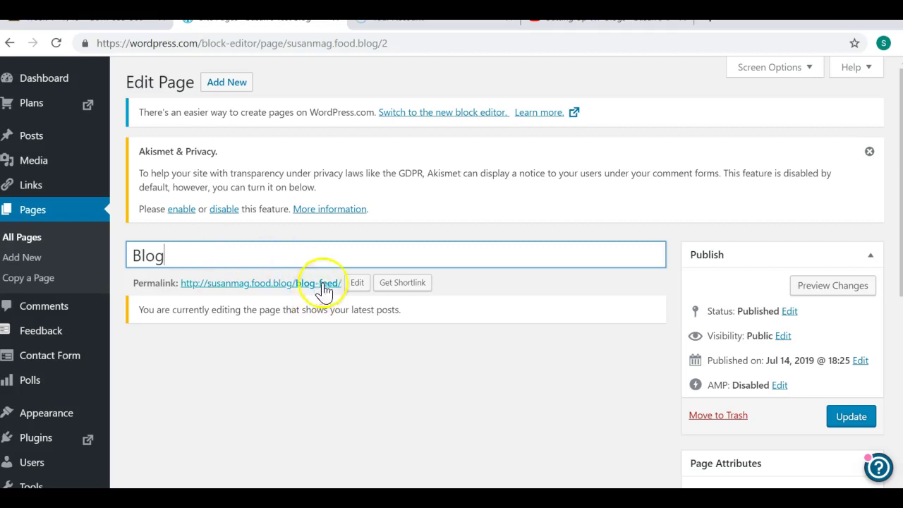
{"action": "left_click", "coordinate": [357, 282]}
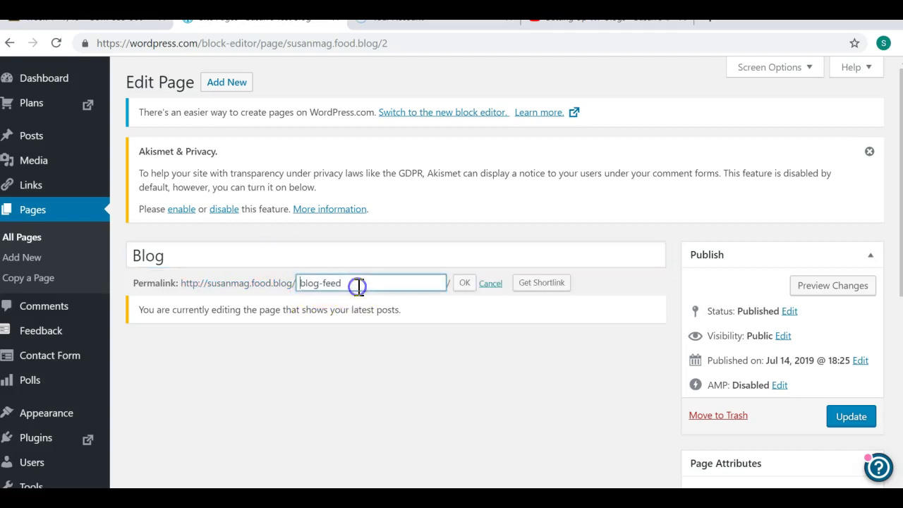
{"action": "left_click", "coordinate": [208, 260]}
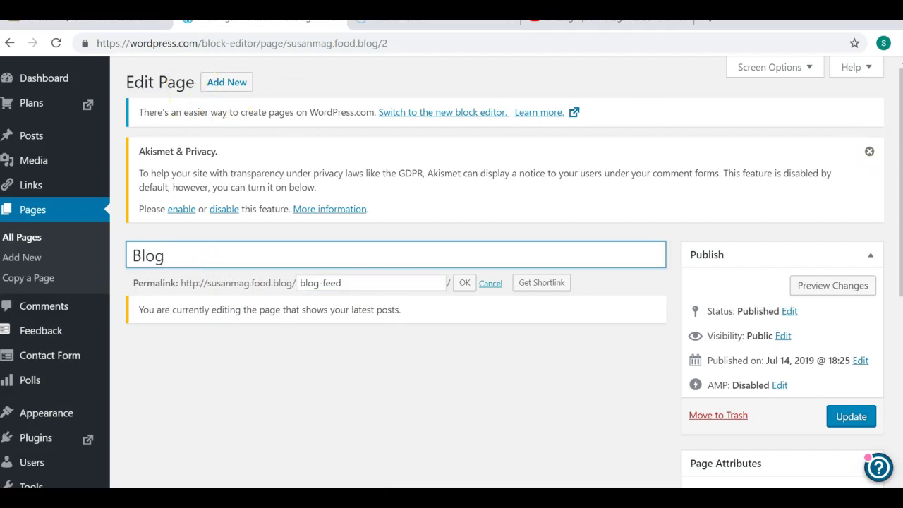
{"action": "left_click", "coordinate": [853, 423]}
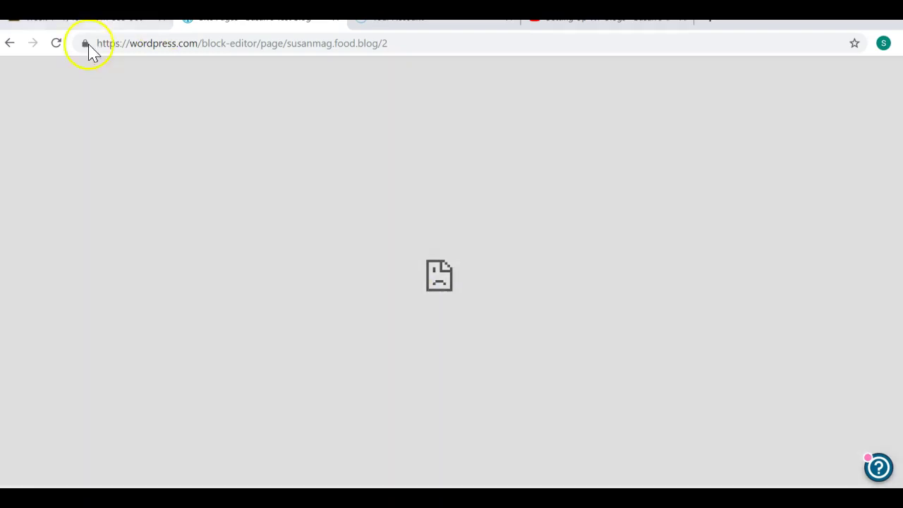
{"action": "left_click", "coordinate": [8, 45]}
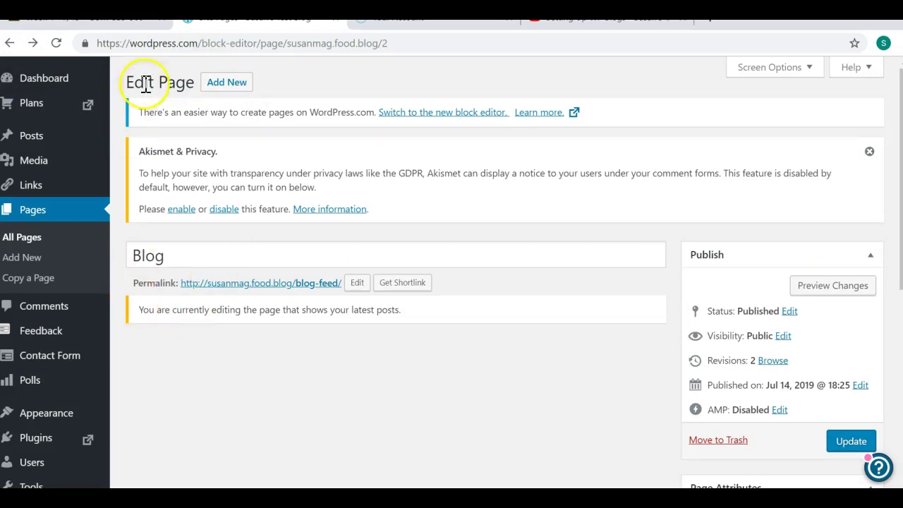
{"action": "left_click", "coordinate": [9, 43]}
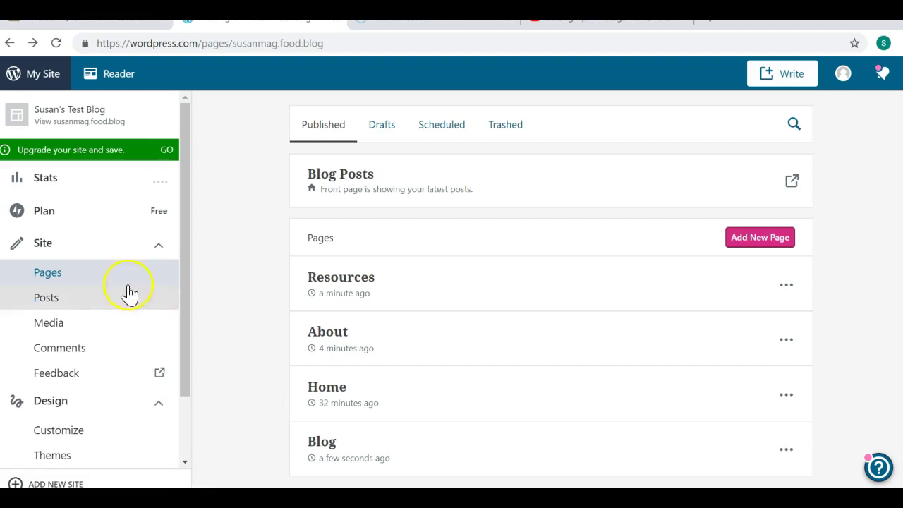
Open the Widgets settings in the site customizer.
{"action": "left_click_drag", "start_coordinate": [188, 334], "coordinate": [161, 202]}
{"action": "left_click", "coordinate": [57, 432]}
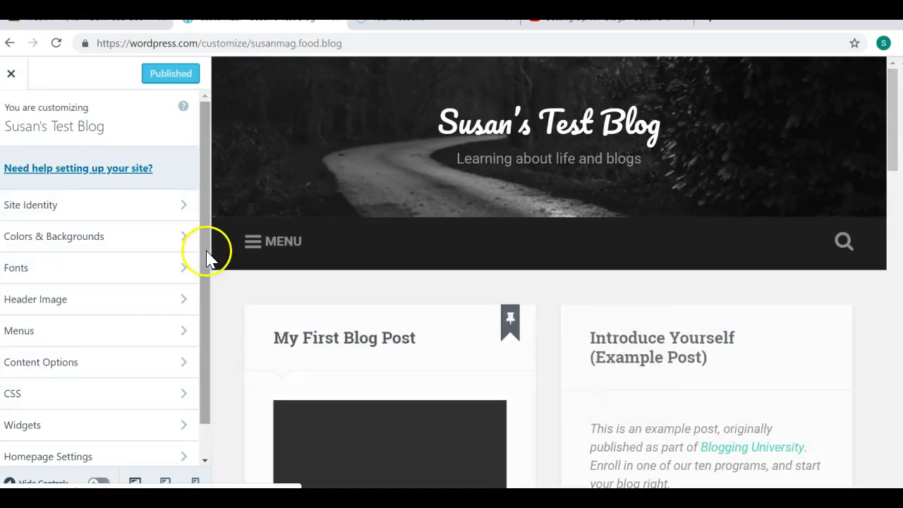
{"action": "scroll", "coordinate": [204, 262], "scroll_direction": "down", "scroll_amount": 1}
{"action": "left_click", "coordinate": [234, 381]}
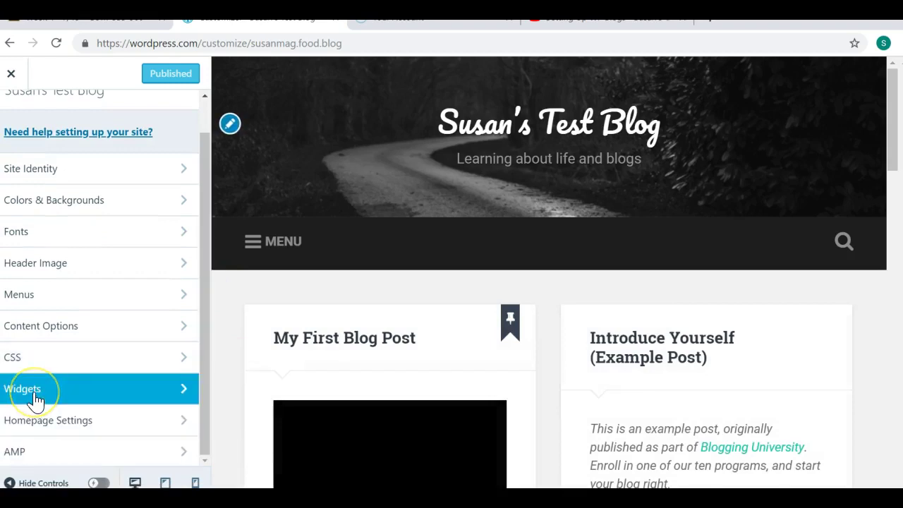
{"action": "left_click", "coordinate": [591, 242]}
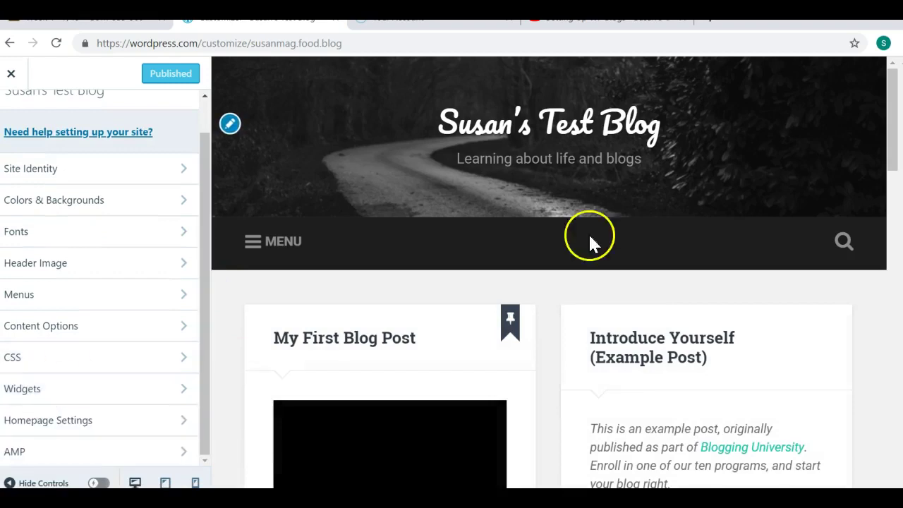
{"action": "mouse_move", "coordinate": [890, 111]}
{"action": "left_mouse_down"}
{"action": "mouse_move", "coordinate": [895, 451]}
{"action": "mouse_move", "coordinate": [894, 113]}
{"action": "left_mouse_up"}
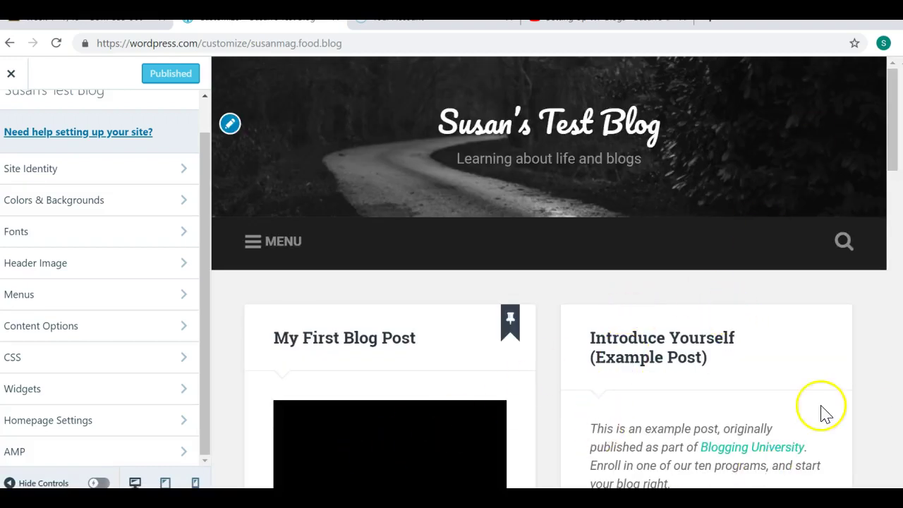
{"action": "left_click_drag", "start_coordinate": [894, 145], "coordinate": [894, 113]}
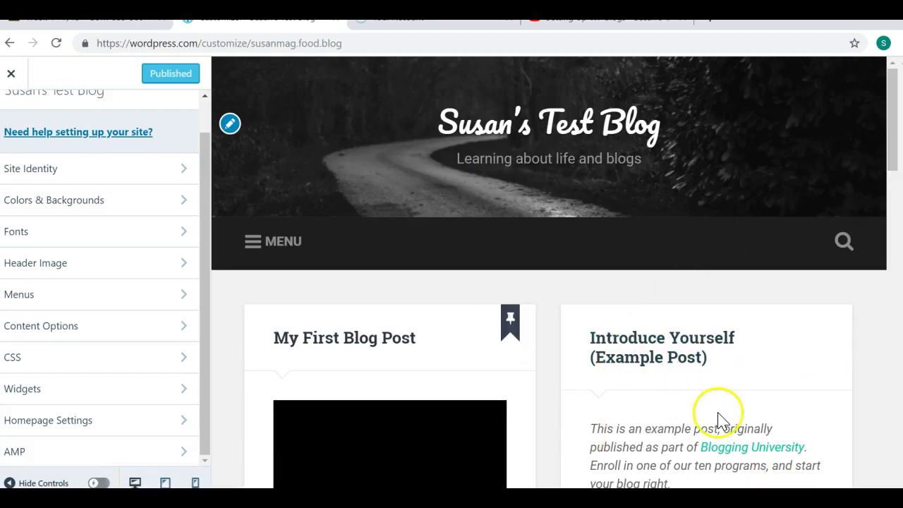
{"action": "left_click", "coordinate": [27, 395]}
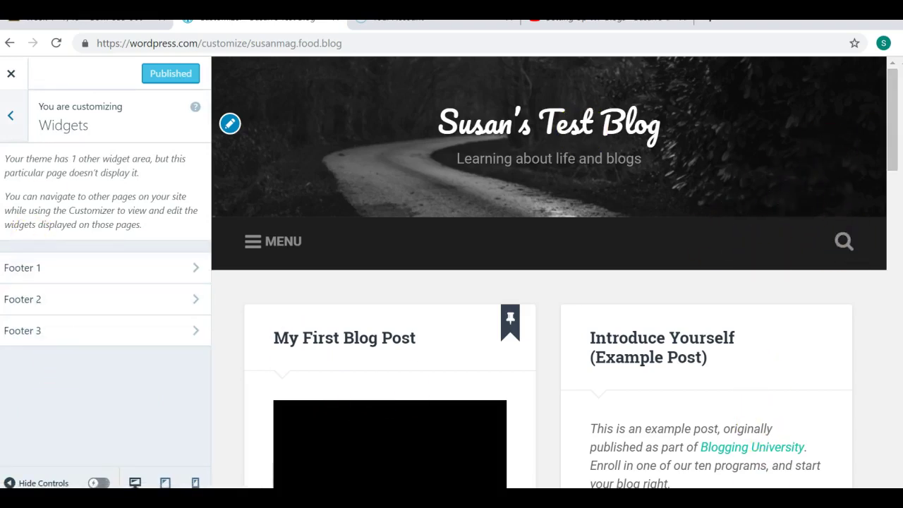
Add a Follow Button widget to the Footer 1 widget area.
{"action": "left_click_drag", "start_coordinate": [891, 151], "coordinate": [892, 470]}
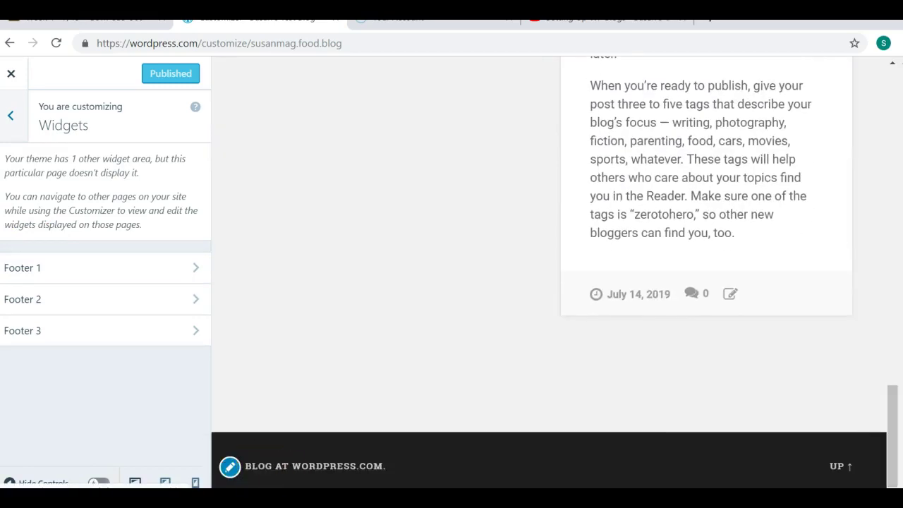
{"action": "left_click_drag", "start_coordinate": [895, 396], "coordinate": [894, 85]}
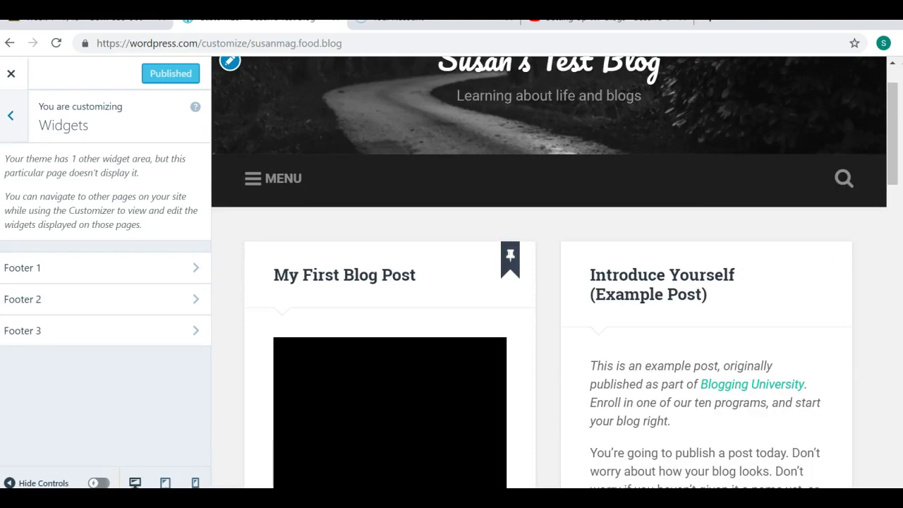
{"action": "left_click", "coordinate": [40, 281]}
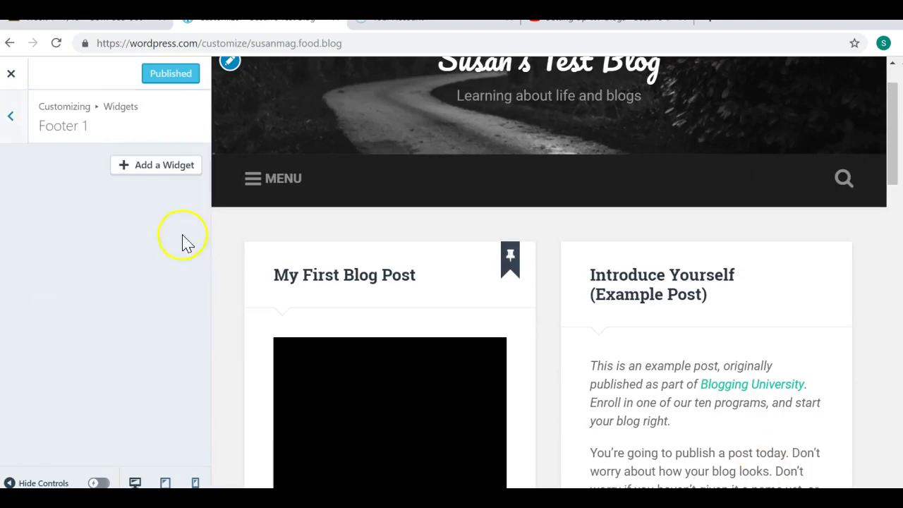
{"action": "left_click", "coordinate": [148, 170]}
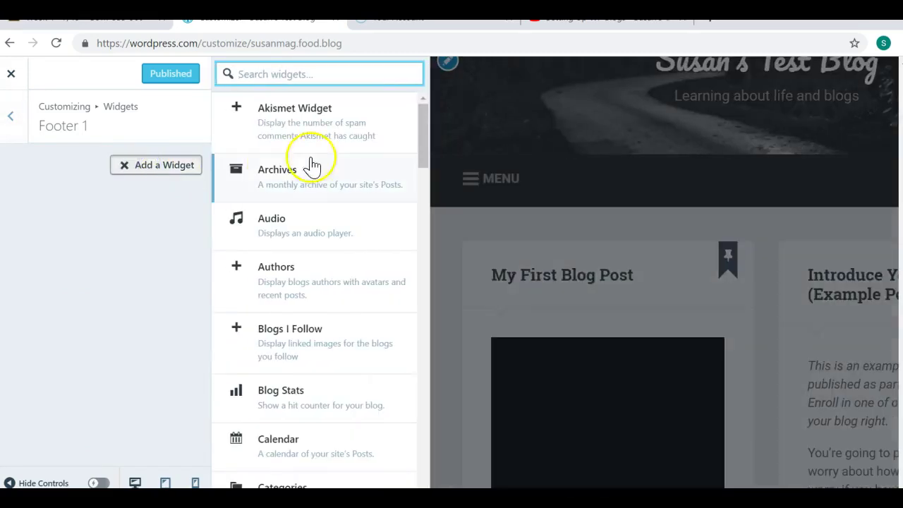
{"action": "left_click_drag", "start_coordinate": [424, 125], "coordinate": [448, 237]}
{"action": "left_click", "coordinate": [298, 217]}
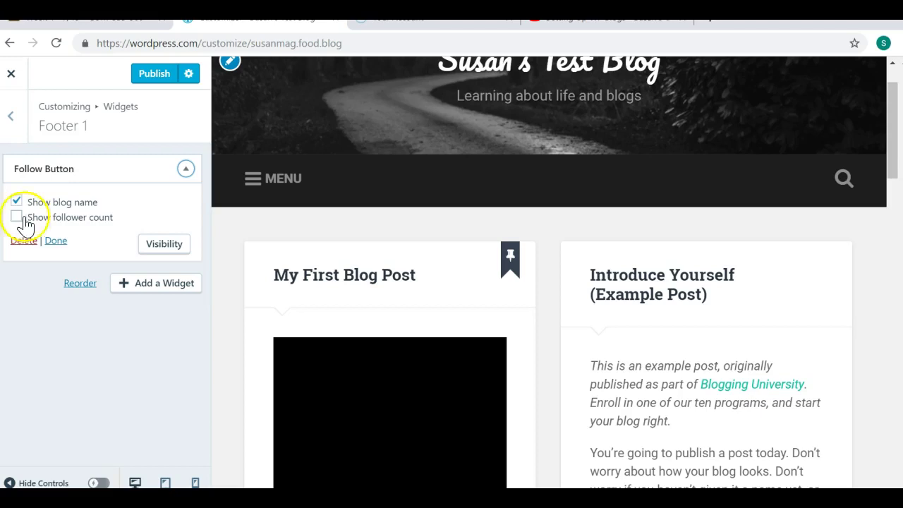
Add a Text widget to Footer 1 with the title "Welcome to my blog" and a short greeting introducing the author by first name.
{"action": "left_click", "coordinate": [157, 284]}
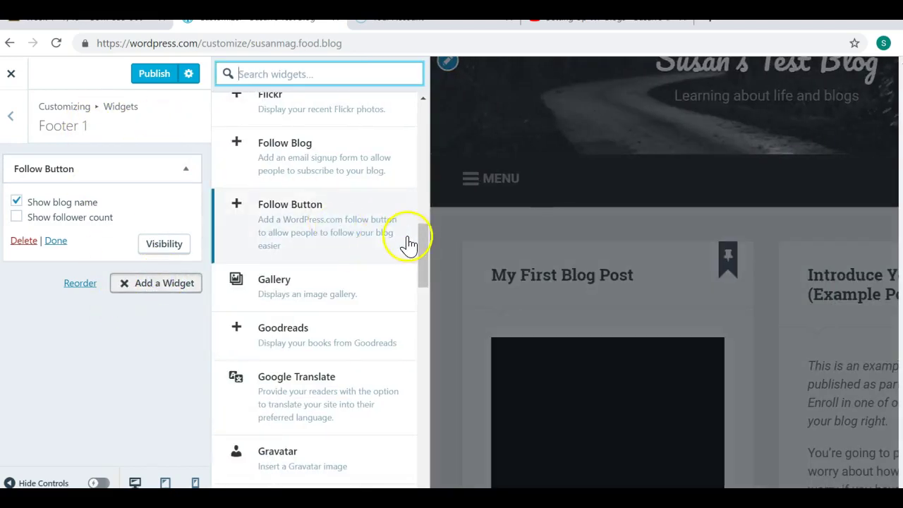
{"action": "left_click_drag", "start_coordinate": [424, 243], "coordinate": [426, 262]}
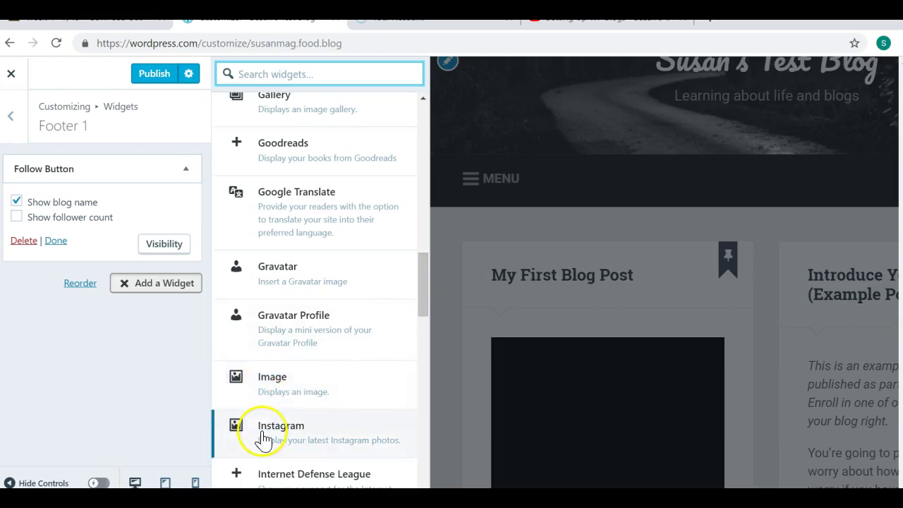
{"action": "left_click_drag", "start_coordinate": [422, 277], "coordinate": [422, 432]}
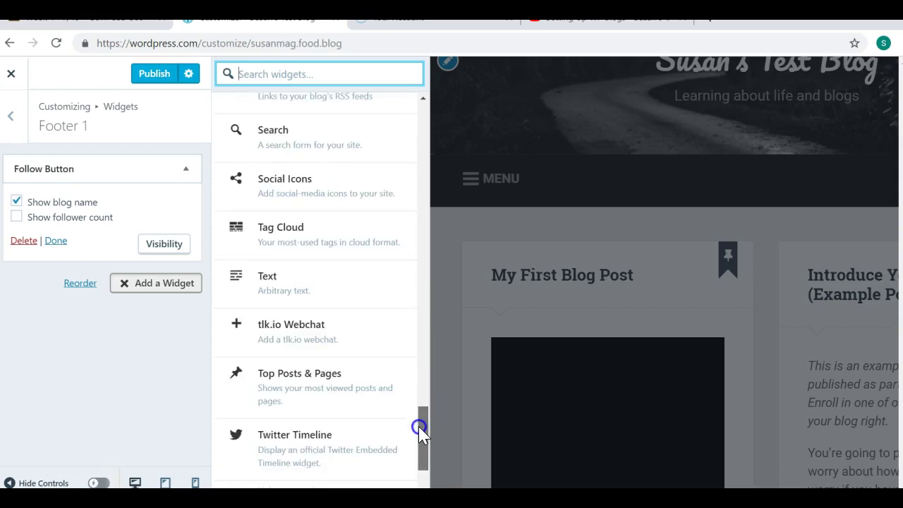
{"action": "left_click", "coordinate": [295, 301]}
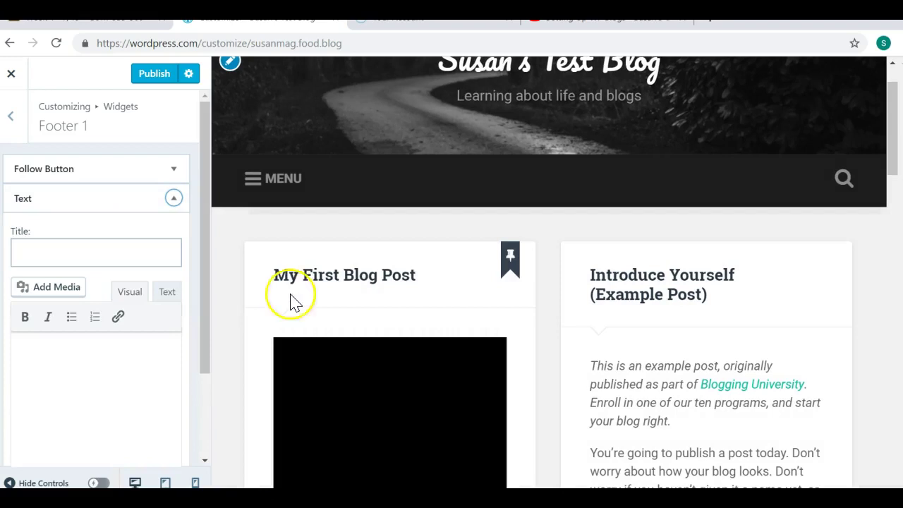
{"action": "left_click", "coordinate": [51, 364]}
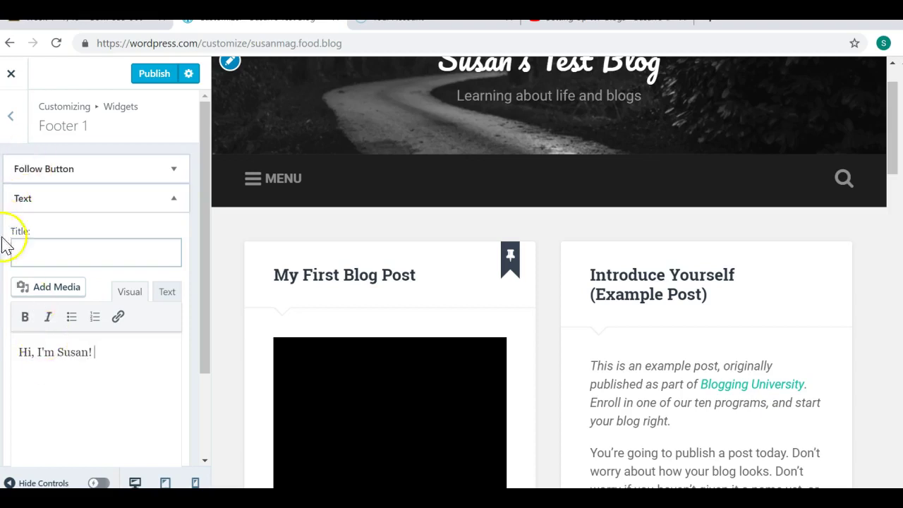
{"action": "left_click", "coordinate": [53, 254]}
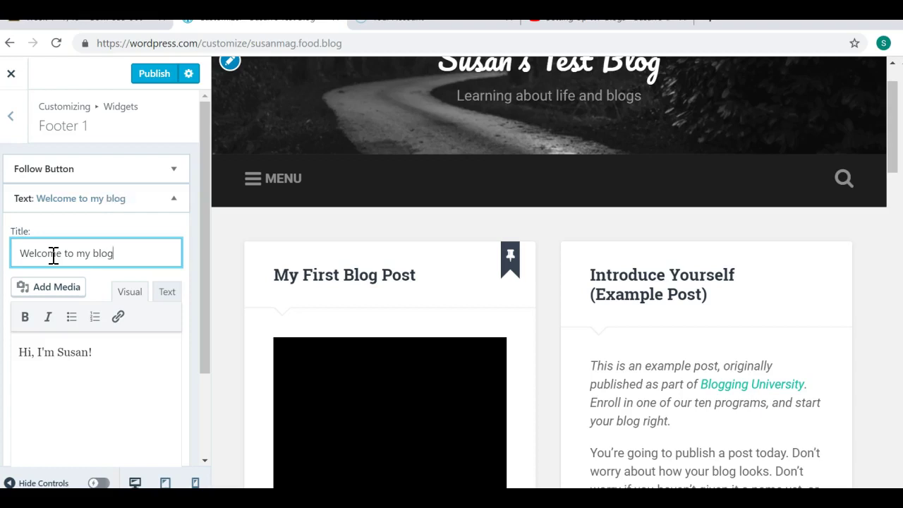
Publish the Footer 1 widgets, check the footer in the site preview and leave the customizer.
{"action": "left_click", "coordinate": [162, 75]}
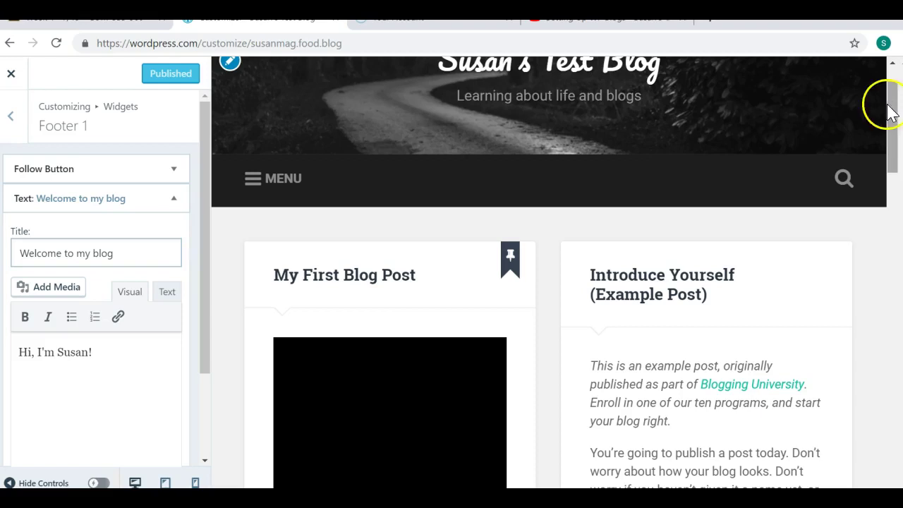
{"action": "left_click_drag", "start_coordinate": [891, 113], "coordinate": [881, 481]}
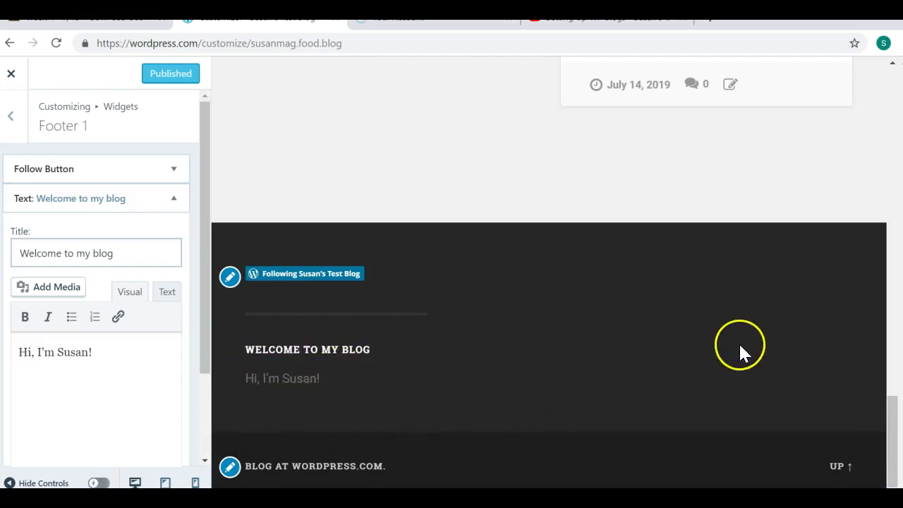
{"action": "left_click_drag", "start_coordinate": [892, 407], "coordinate": [892, 106]}
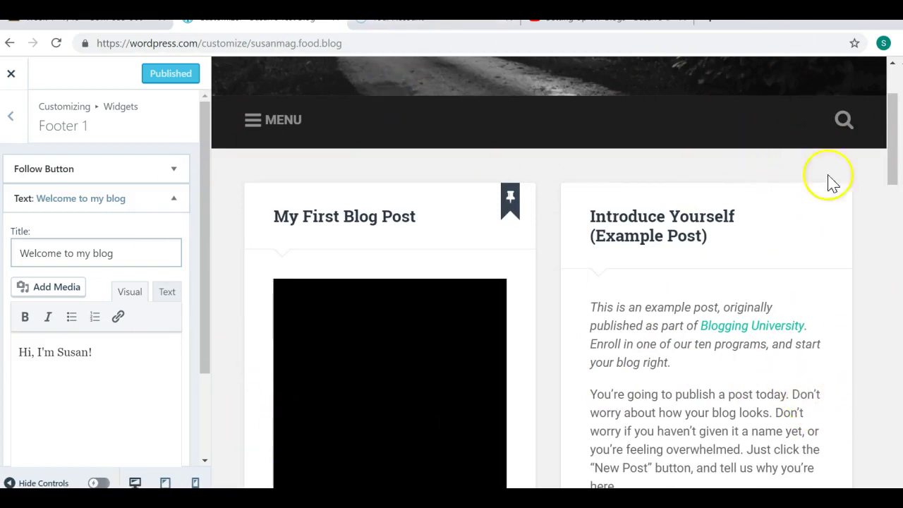
{"action": "mouse_move", "coordinate": [892, 180]}
{"action": "left_mouse_down"}
{"action": "mouse_move", "coordinate": [895, 121]}
{"action": "mouse_move", "coordinate": [899, 192]}
{"action": "left_mouse_up"}
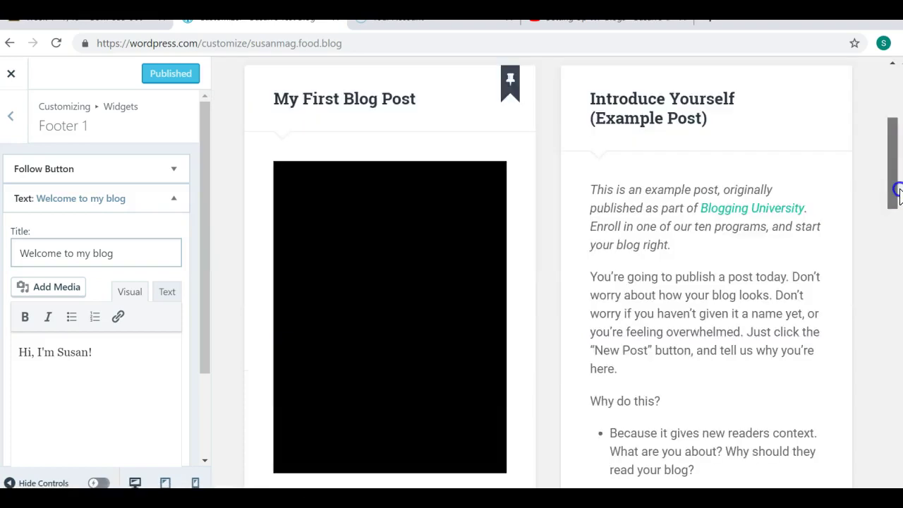
{"action": "scroll", "coordinate": [898, 190], "scroll_direction": "up", "scroll_amount": 4}
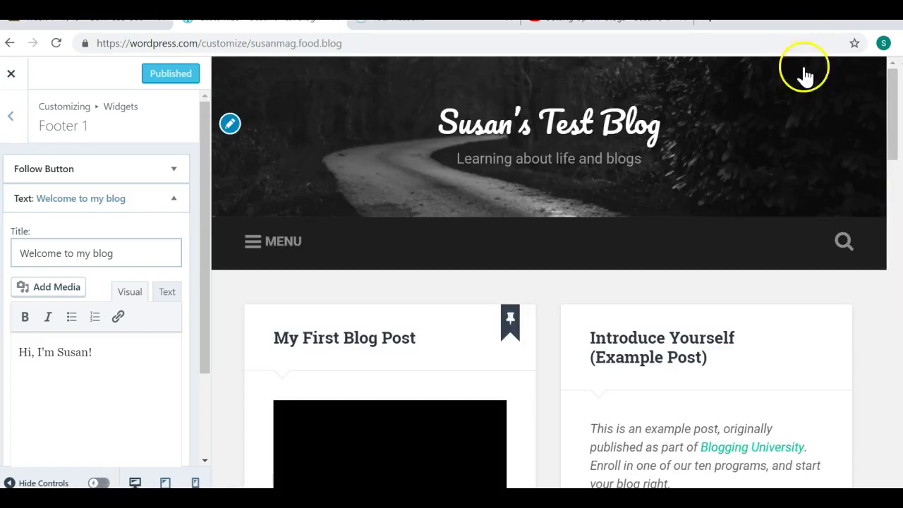
{"action": "left_click", "coordinate": [10, 78]}
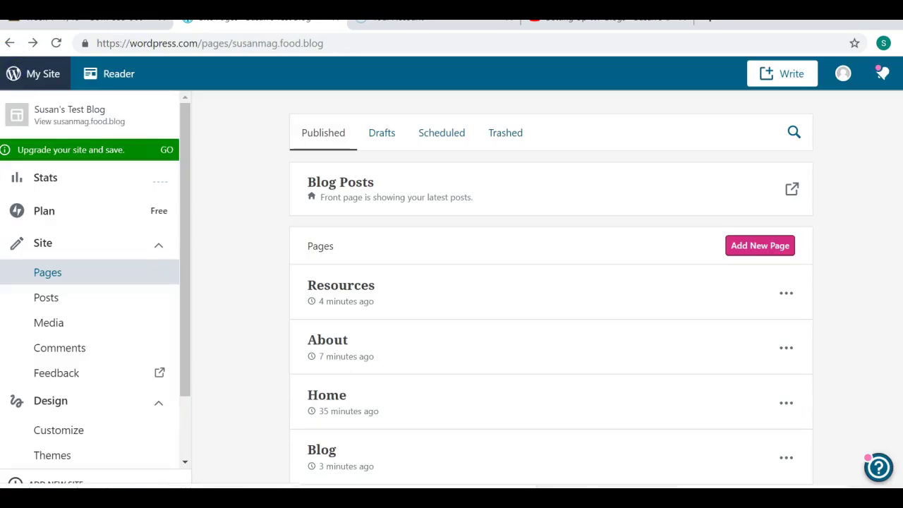
Move the posts Introduce Yourself (Example Post) and My First Blog Post to the trash.
{"action": "left_click", "coordinate": [54, 302]}
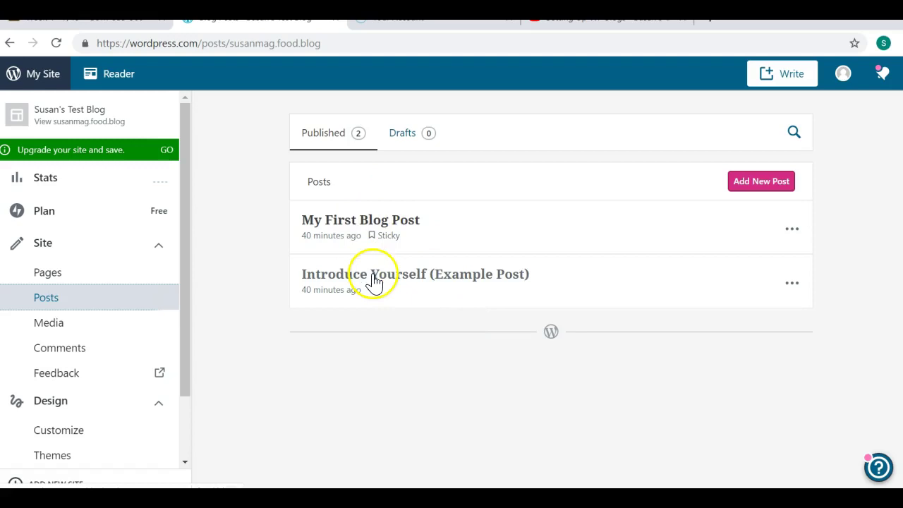
{"action": "left_click", "coordinate": [792, 283]}
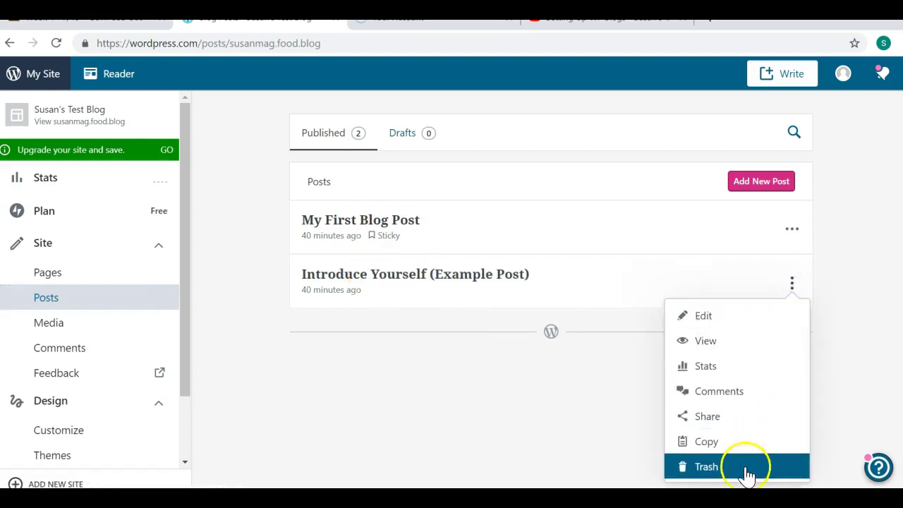
{"action": "left_click", "coordinate": [747, 467]}
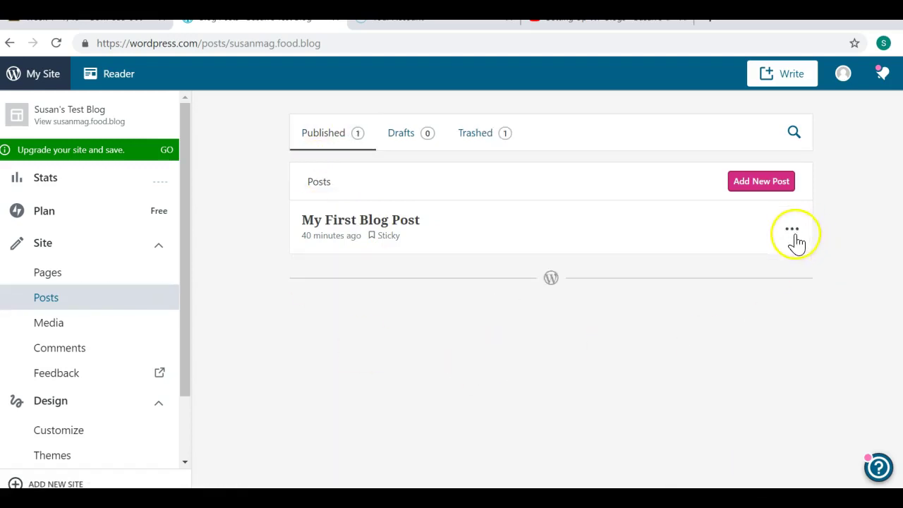
{"action": "left_click", "coordinate": [793, 233]}
{"action": "left_click", "coordinate": [736, 413]}
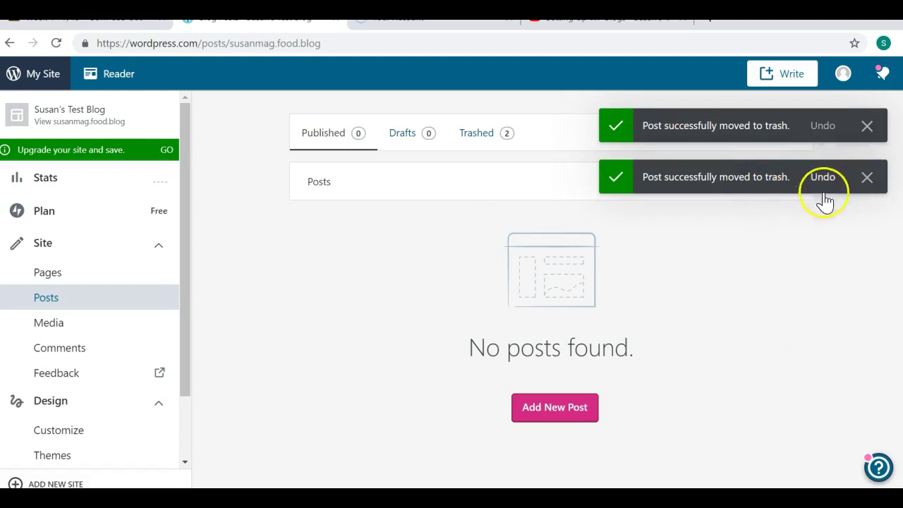
{"action": "left_click", "coordinate": [867, 177]}
Open a blank new post and return to the site's list of posts.
{"action": "left_click", "coordinate": [783, 183]}
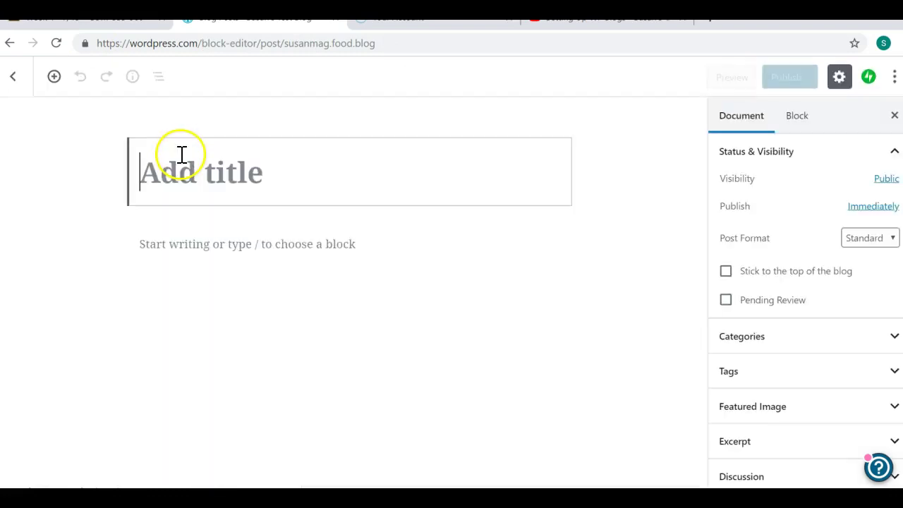
{"action": "left_click", "coordinate": [10, 44]}
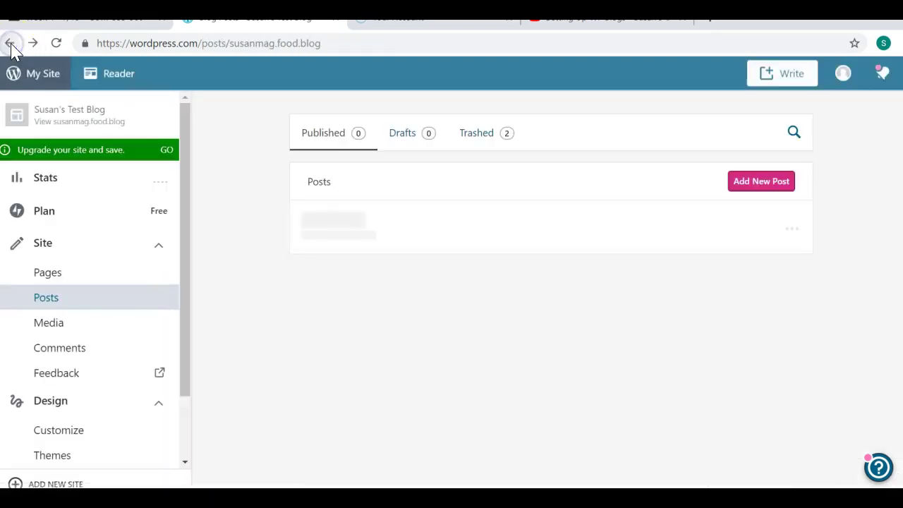
{"action": "left_click", "coordinate": [45, 246]}
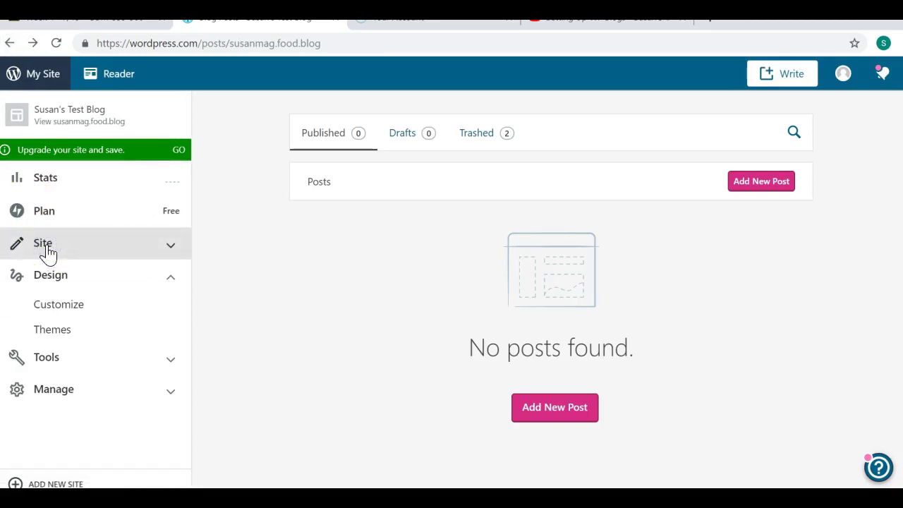
{"action": "left_click", "coordinate": [45, 247]}
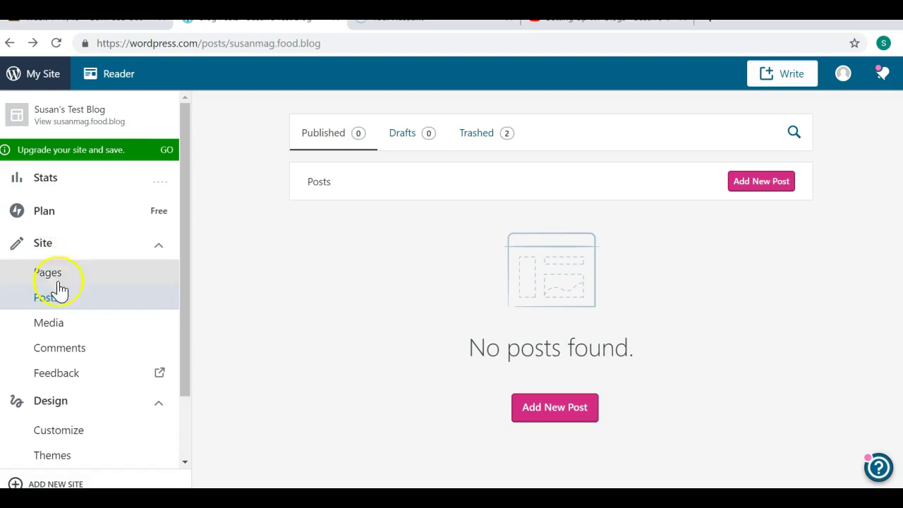
Open the About page for editing, place the cursor in its body and leave the editor without updating the page.
{"action": "left_click", "coordinate": [57, 280]}
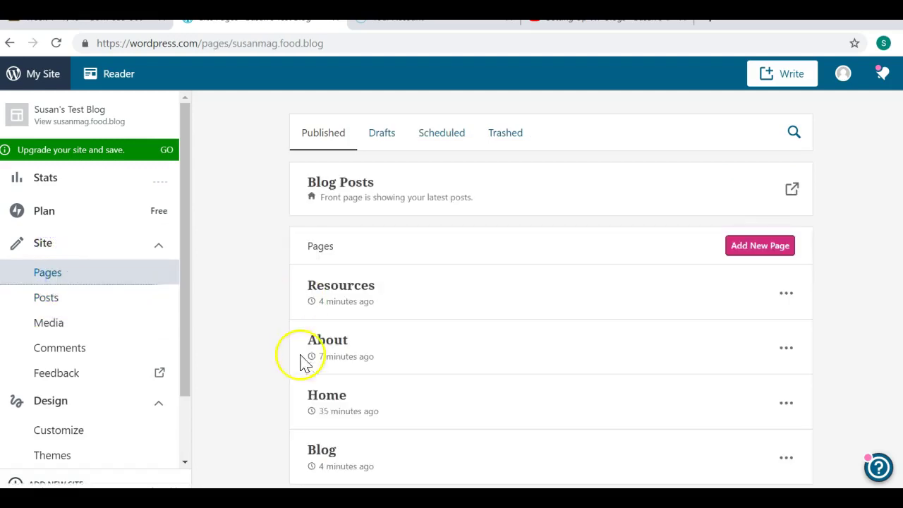
{"action": "left_click", "coordinate": [786, 348]}
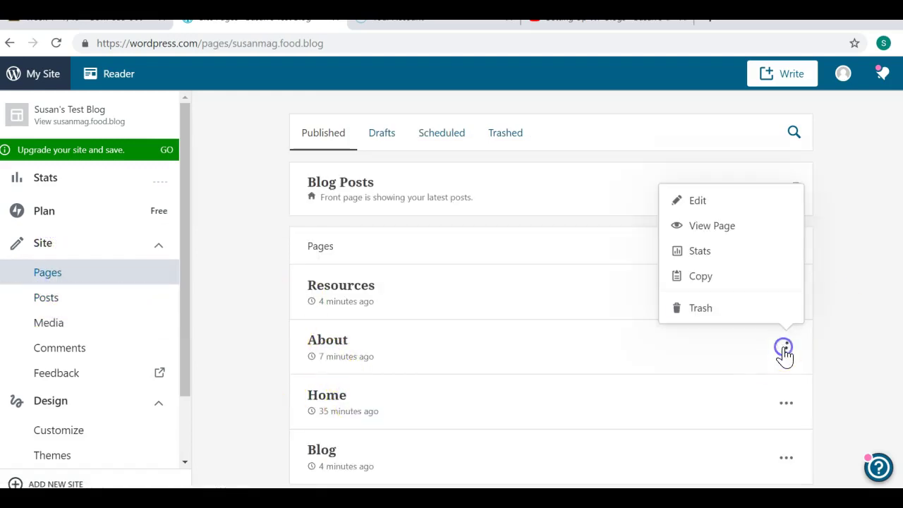
{"action": "left_click", "coordinate": [727, 214]}
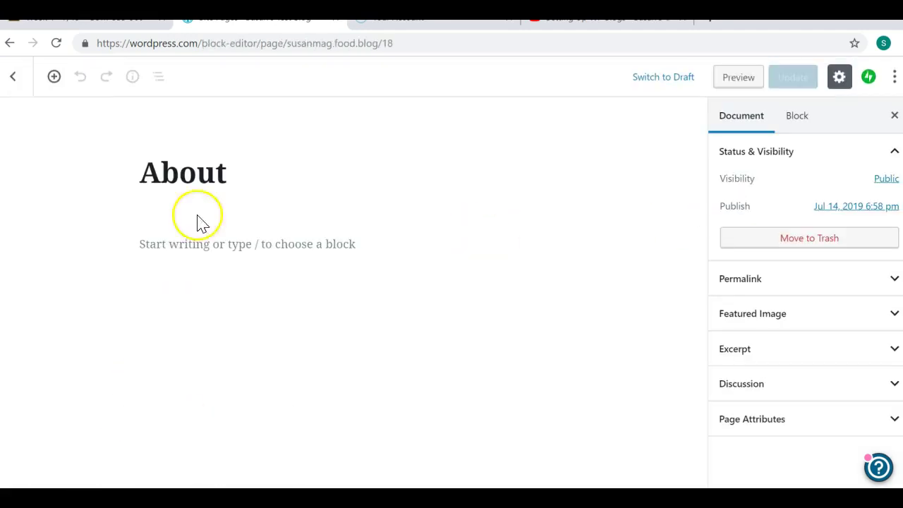
{"action": "left_click", "coordinate": [181, 244]}
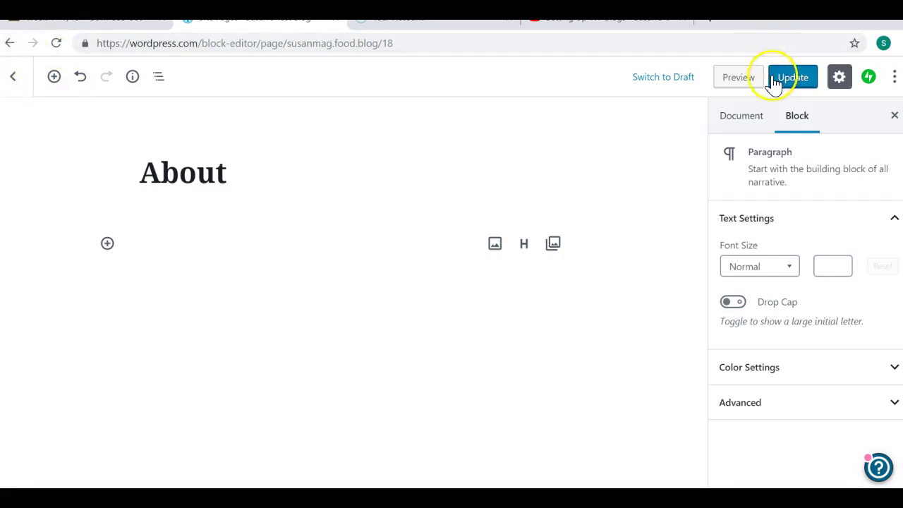
{"action": "left_click", "coordinate": [10, 43]}
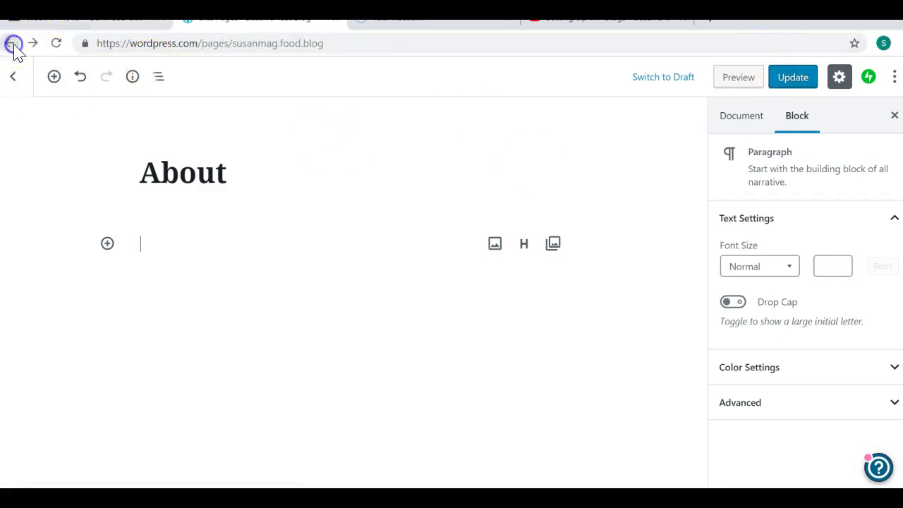